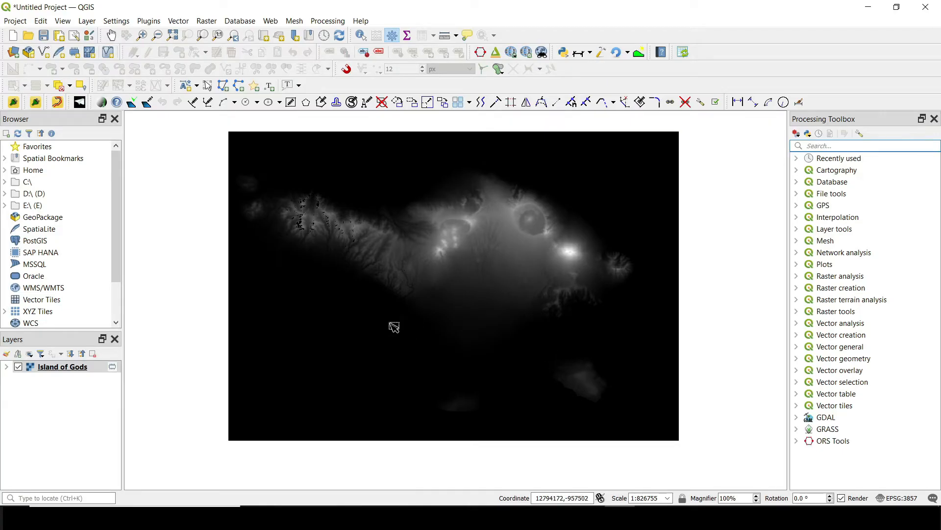
- Switch the Island of Gods raster's symbology render type to Singleband pseudocolor
{"action": "right_click", "coordinate": [78, 372]}
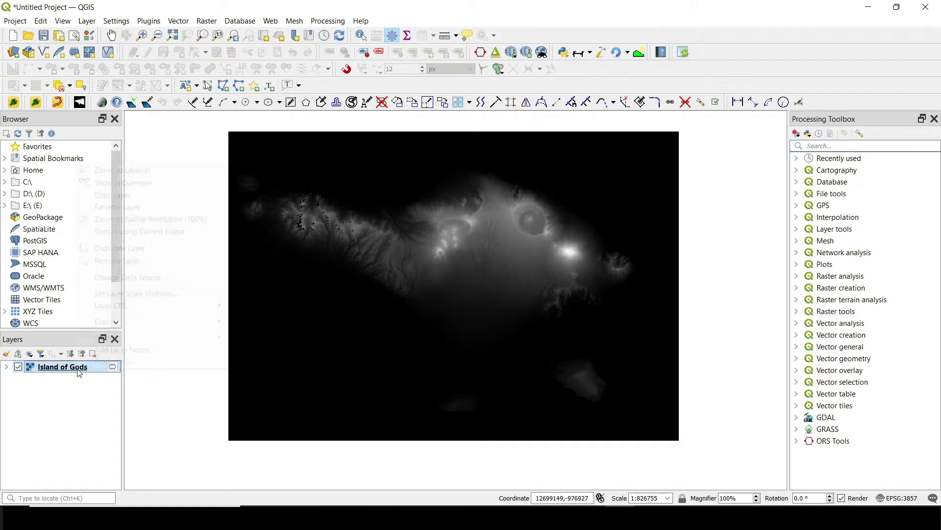
{"action": "left_click", "coordinate": [104, 362]}
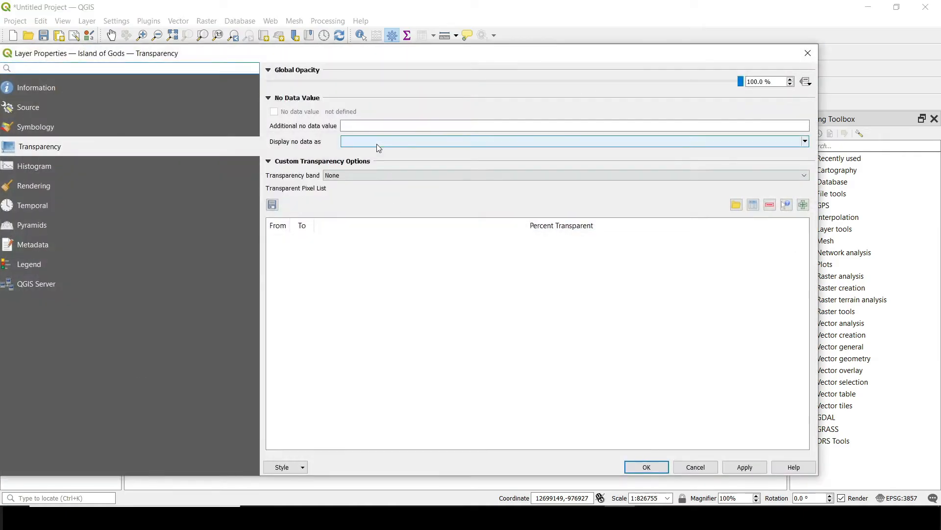
{"action": "left_click_drag", "start_coordinate": [378, 55], "coordinate": [444, 49]}
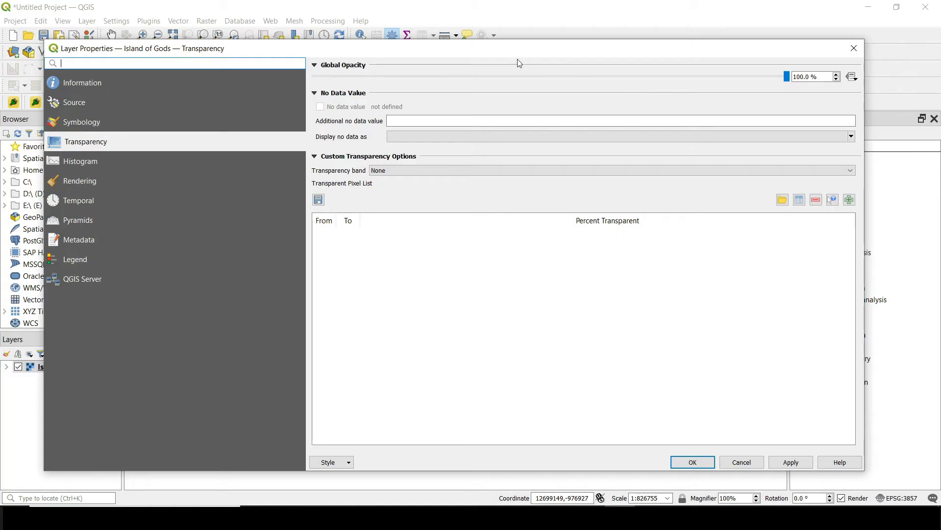
{"action": "left_click_drag", "start_coordinate": [519, 55], "coordinate": [503, 42]}
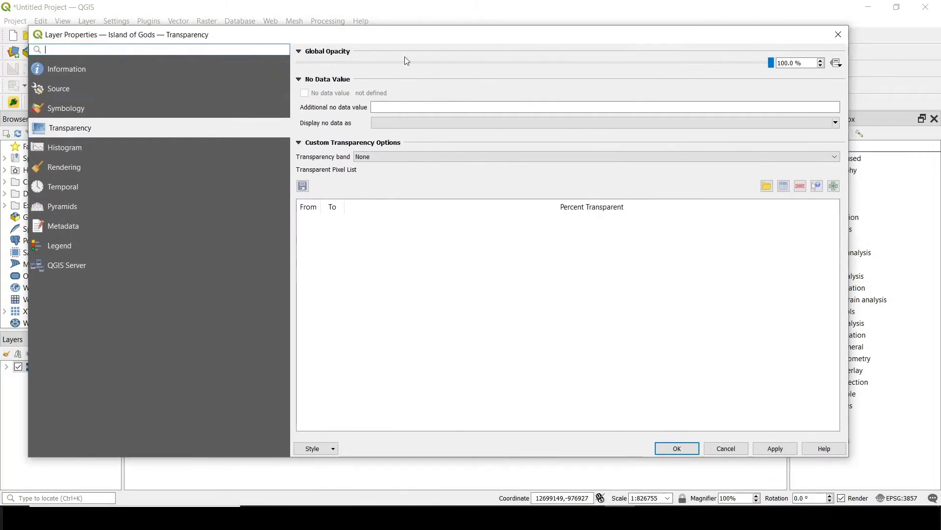
{"action": "left_click", "coordinate": [113, 110]}
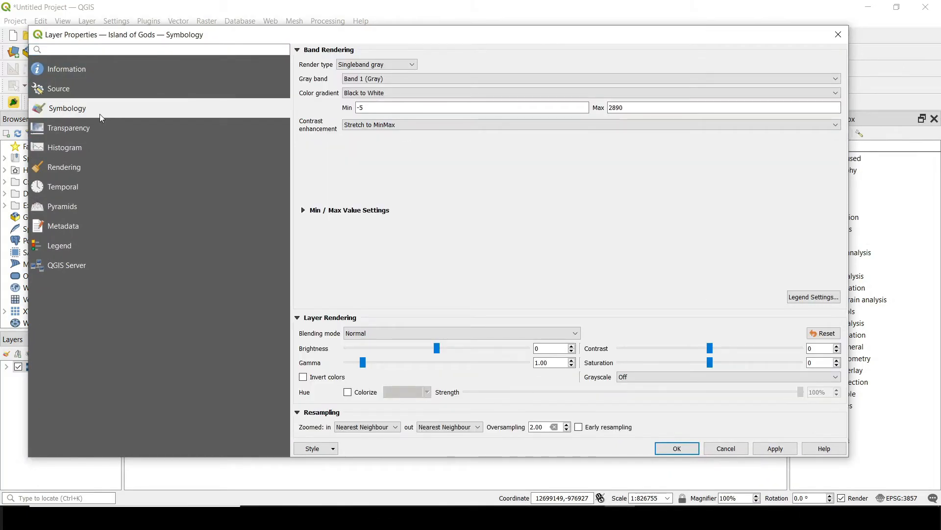
{"action": "left_click", "coordinate": [358, 66]}
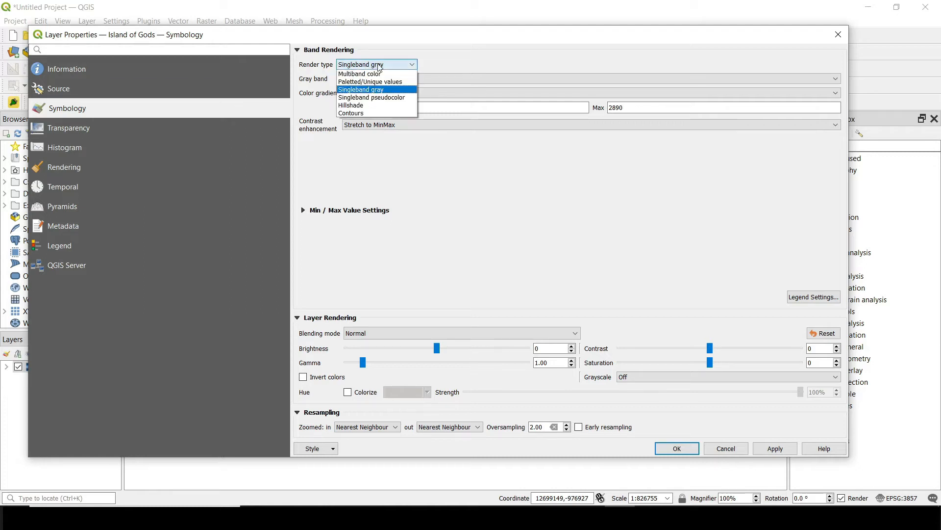
{"action": "left_click", "coordinate": [371, 98]}
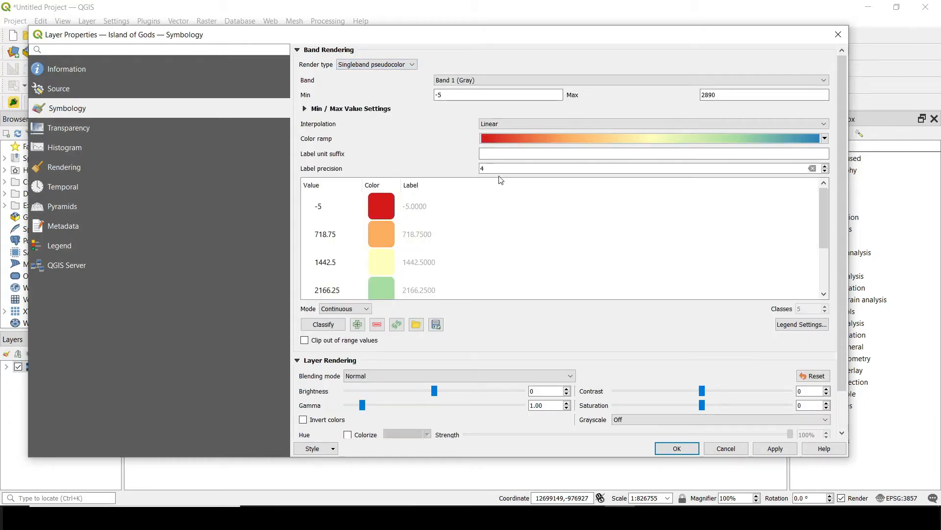
- Classify the raster's colour ramp by Equal Interval with 10 classes and apply the styling
{"action": "left_click", "coordinate": [353, 309]}
{"action": "left_click", "coordinate": [348, 327]}
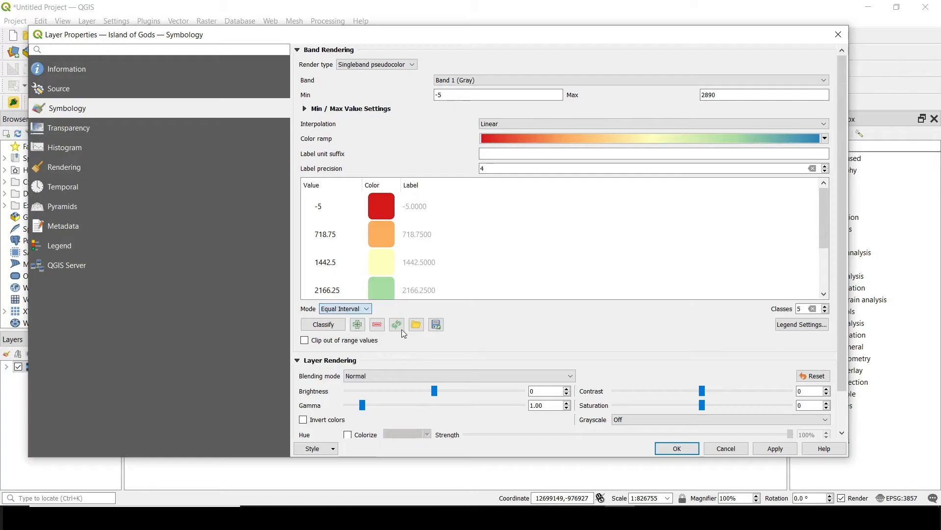
{"action": "double_click", "coordinate": [807, 309]}
{"action": "type", "text": "1"}
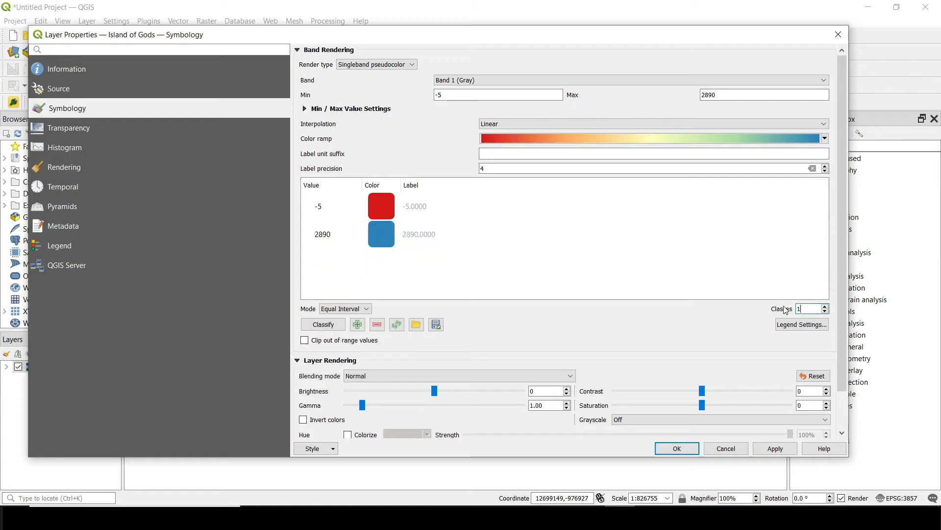
{"action": "type", "text": "0"}
{"action": "scroll", "coordinate": [512, 267], "scroll_direction": "down", "scroll_amount": 4}
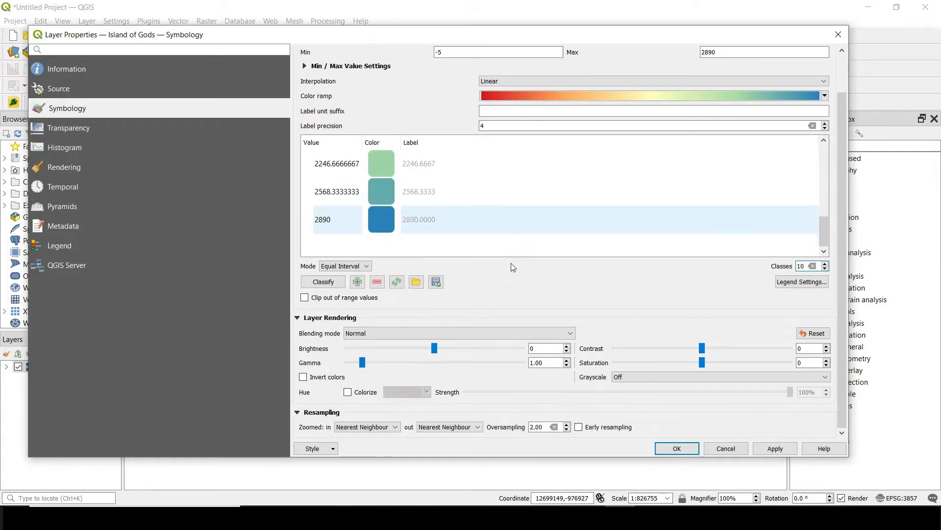
{"action": "scroll", "coordinate": [480, 226], "scroll_direction": "up", "scroll_amount": 5}
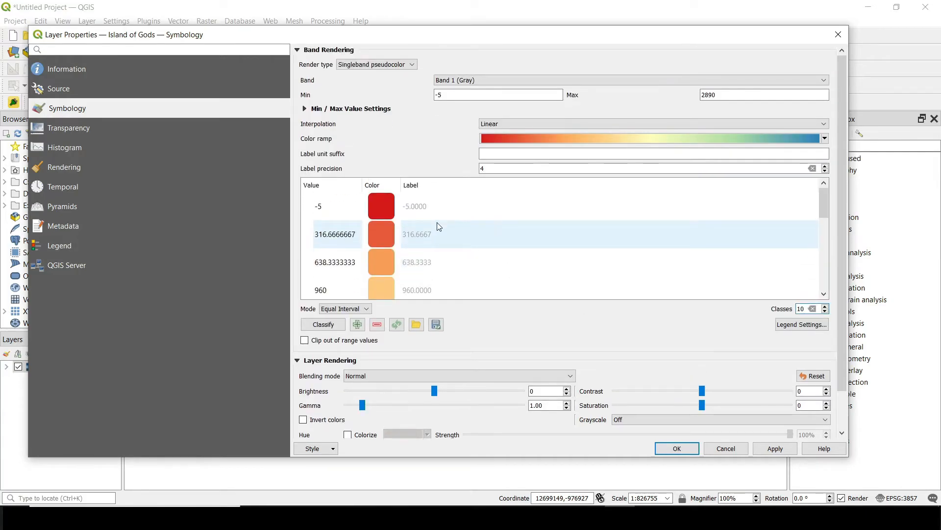
{"action": "left_click", "coordinate": [675, 447]}
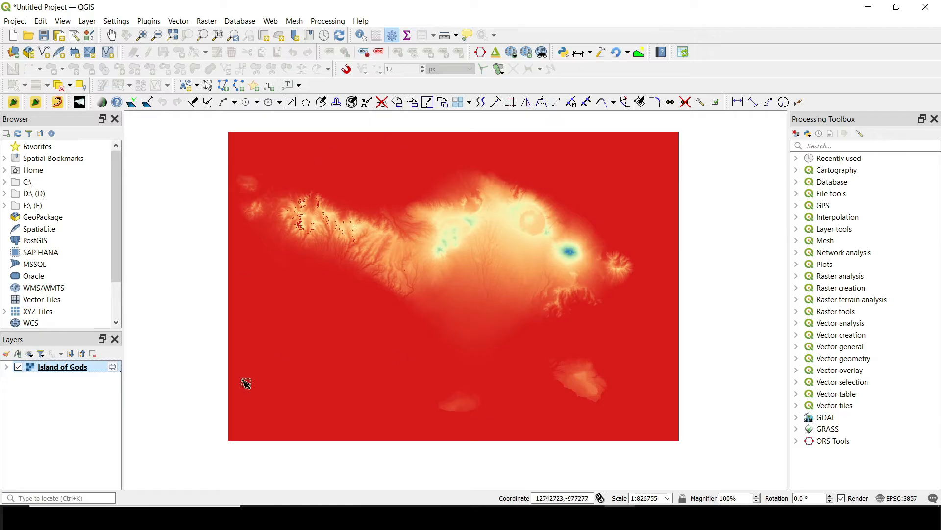
{"action": "right_click", "coordinate": [80, 367]}
{"action": "left_click", "coordinate": [98, 359]}
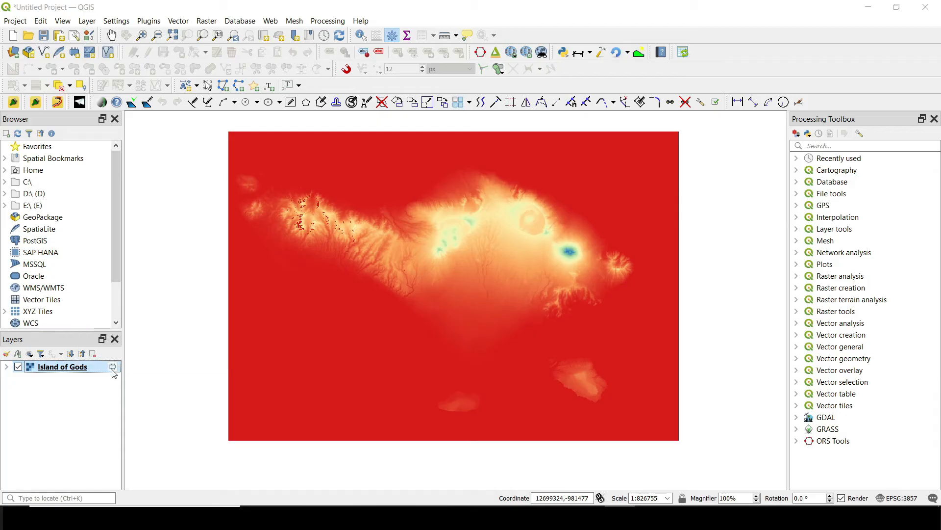
{"action": "left_click", "coordinate": [81, 132]}
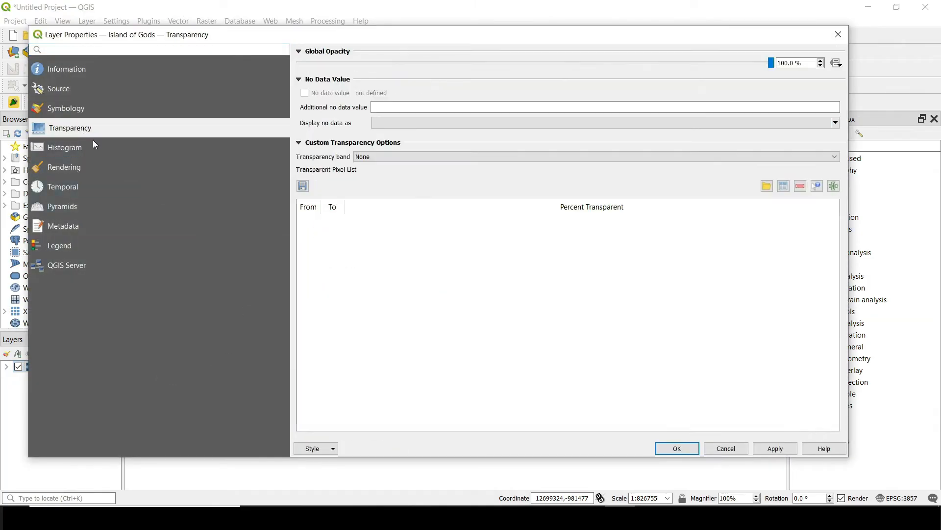
{"action": "left_click_drag", "start_coordinate": [362, 42], "coordinate": [595, 53]}
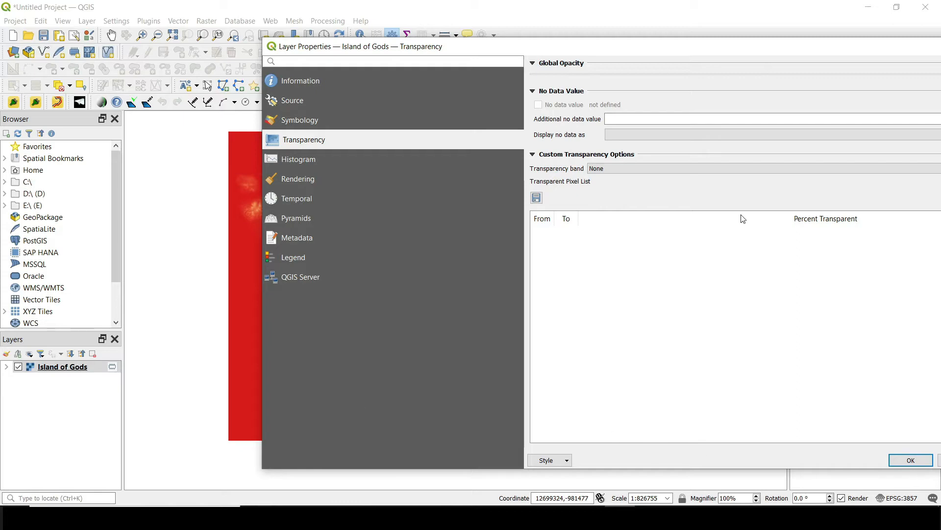
{"action": "left_click_drag", "start_coordinate": [750, 52], "coordinate": [552, 54]}
{"action": "left_click", "coordinate": [699, 465]}
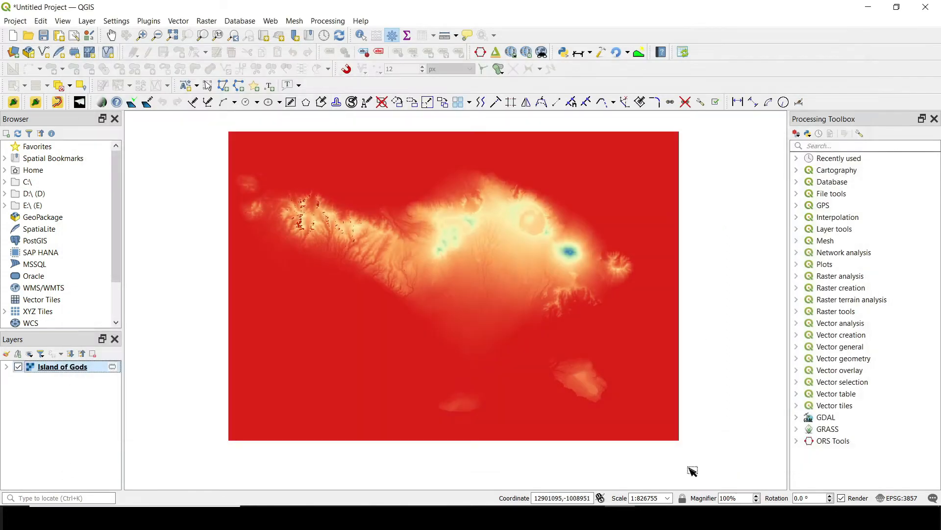
- Expand the Island of Gods legend and make its pixel values from -6 to 0 100 percent transparent
{"action": "left_click", "coordinate": [6, 366]}
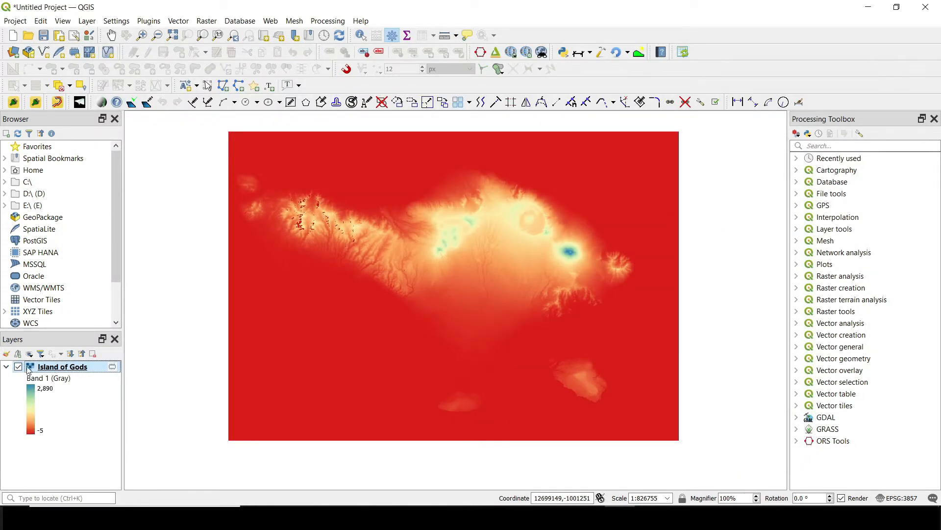
{"action": "right_click", "coordinate": [29, 370]}
{"action": "left_click", "coordinate": [98, 357]}
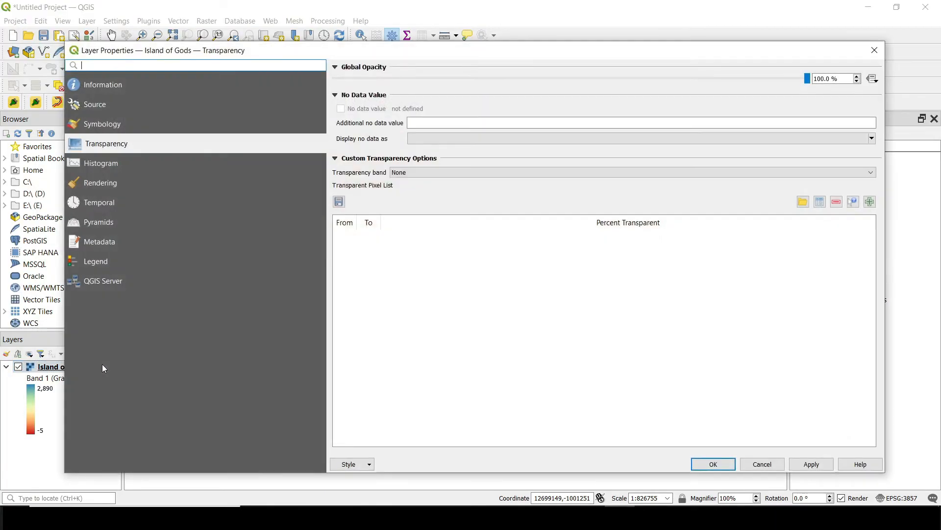
{"action": "left_click", "coordinate": [871, 201]}
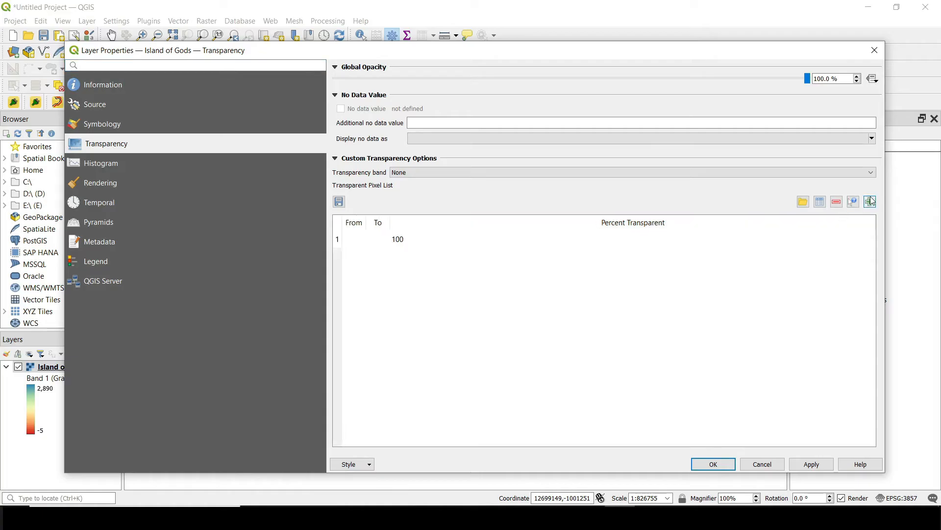
{"action": "double_click", "coordinate": [355, 239]}
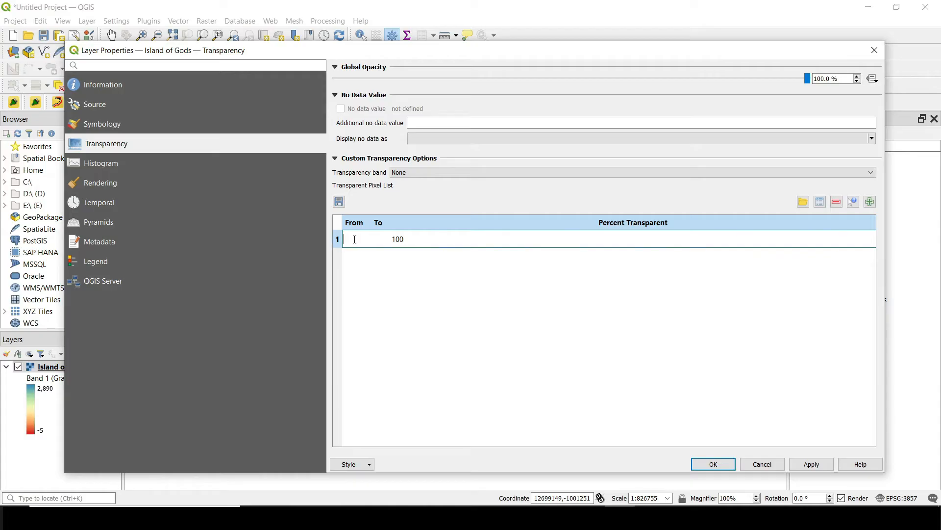
{"action": "type", "text": "-6"}
{"action": "double_click", "coordinate": [387, 241]}
{"action": "type", "text": "0"}
{"action": "left_click", "coordinate": [702, 464]}
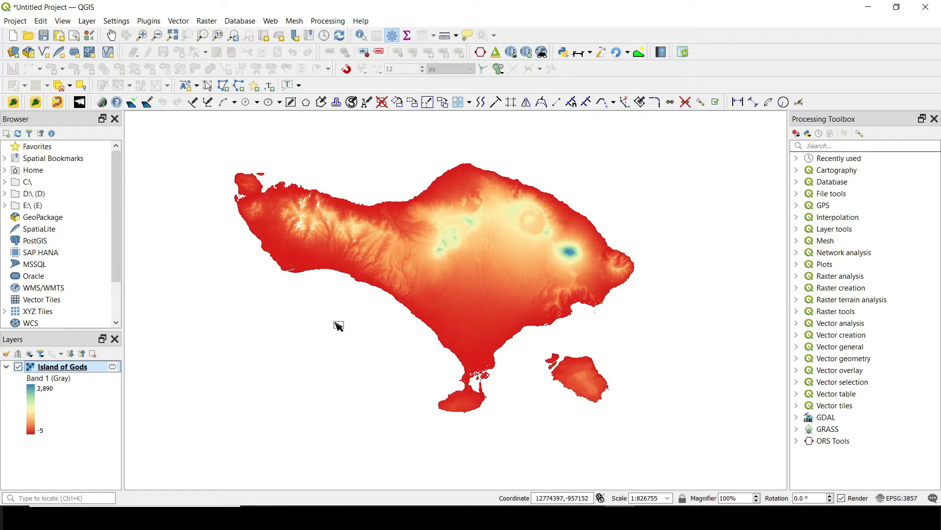
- Examine the coloured elevation raster around the island's coastline and interior
{"action": "scroll", "coordinate": [426, 319], "scroll_direction": "up", "scroll_amount": 1}
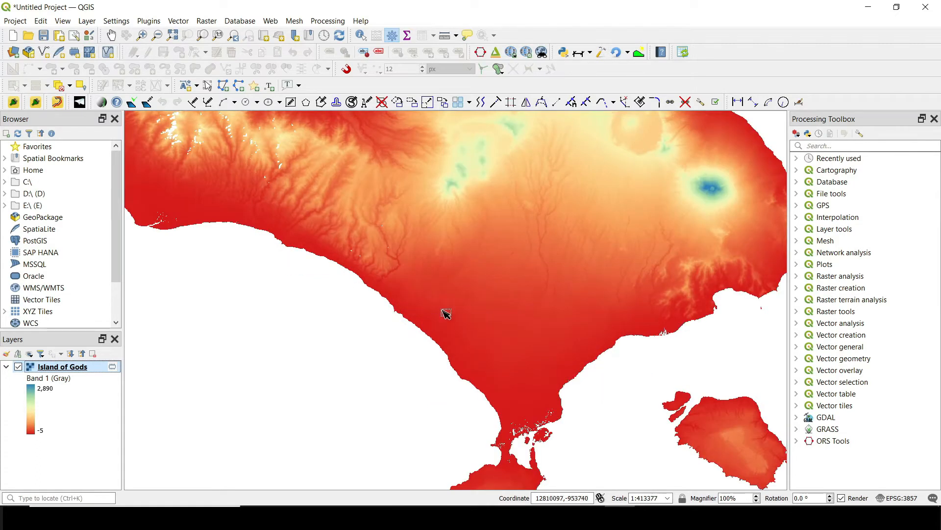
{"action": "scroll", "coordinate": [469, 297], "scroll_direction": "down", "scroll_amount": 1}
{"action": "left_click_drag", "start_coordinate": [469, 296], "coordinate": [466, 307]}
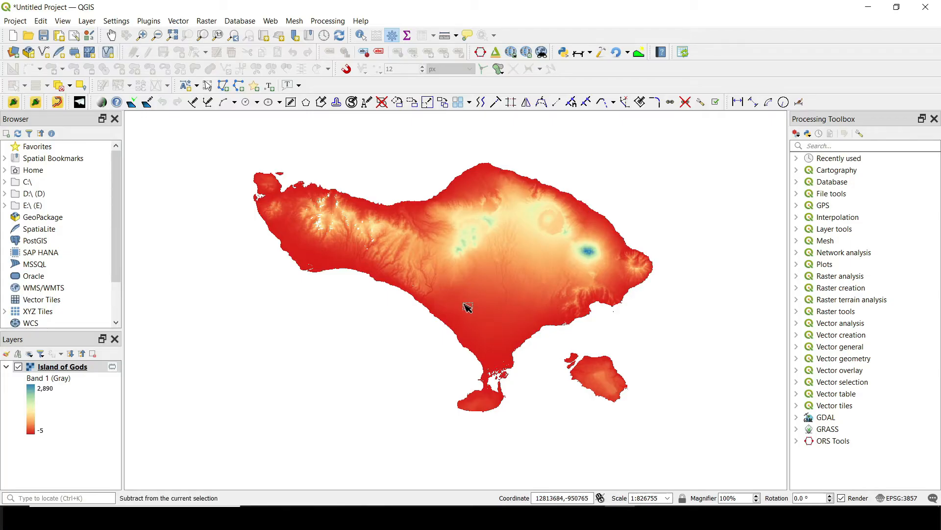
{"action": "scroll", "coordinate": [468, 308], "scroll_direction": "up", "scroll_amount": 1}
{"action": "scroll", "coordinate": [465, 299], "scroll_direction": "up", "scroll_amount": 3}
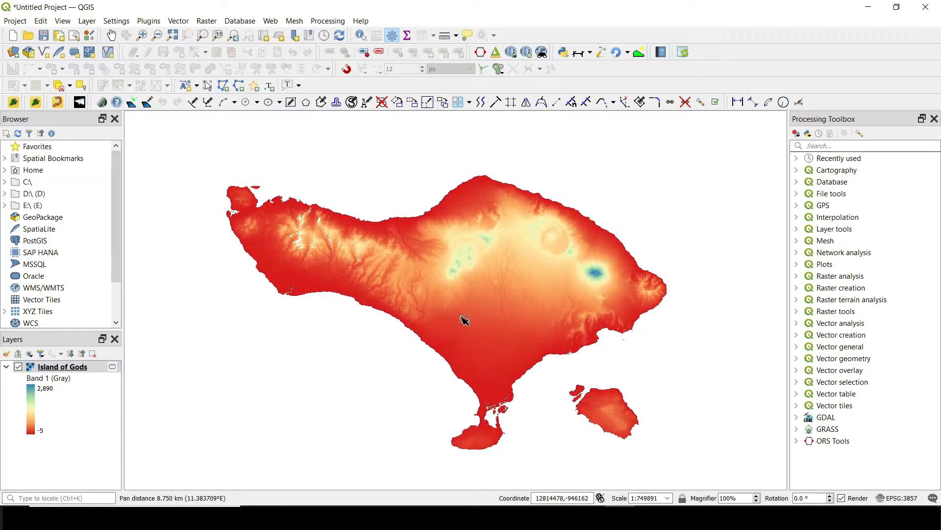
{"action": "scroll", "coordinate": [498, 324], "scroll_direction": "up", "scroll_amount": 1}
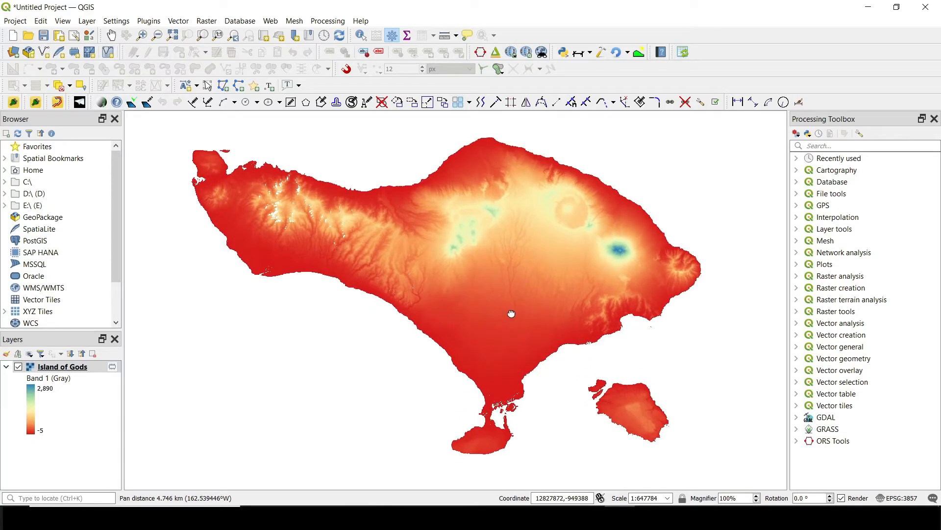
{"action": "scroll", "coordinate": [513, 319], "scroll_direction": "up", "scroll_amount": 1}
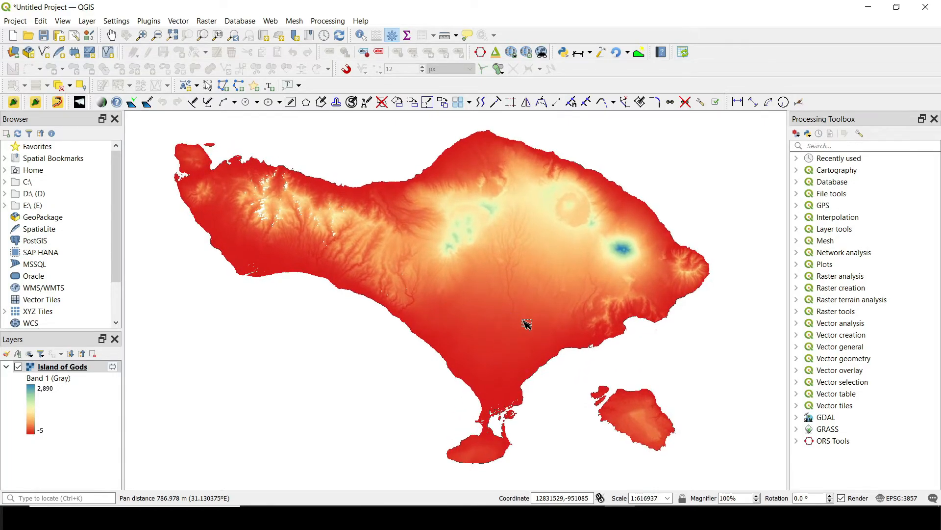
{"action": "left_click_drag", "start_coordinate": [525, 313], "coordinate": [519, 319]}
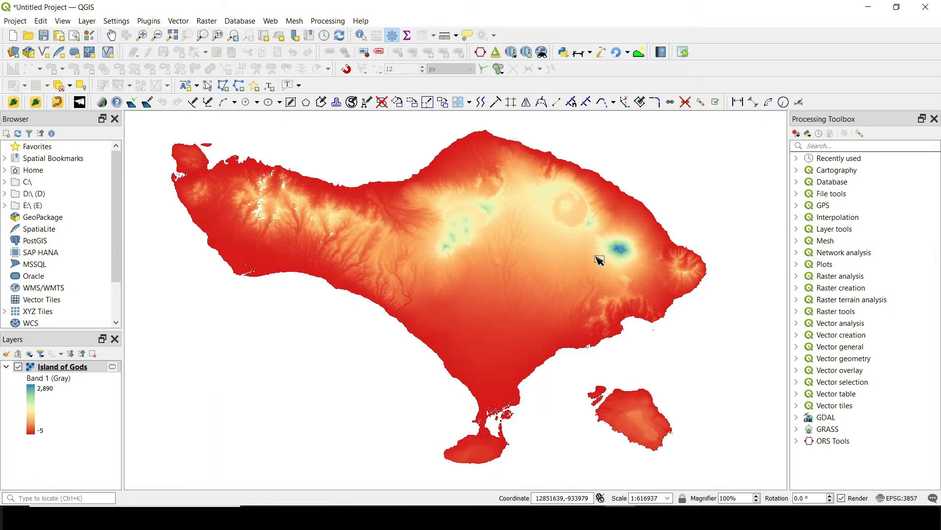
- Extract contour lines from the Island of Gods raster at an interval of 100, produced as a 3D vector
{"action": "left_click", "coordinate": [816, 146]}
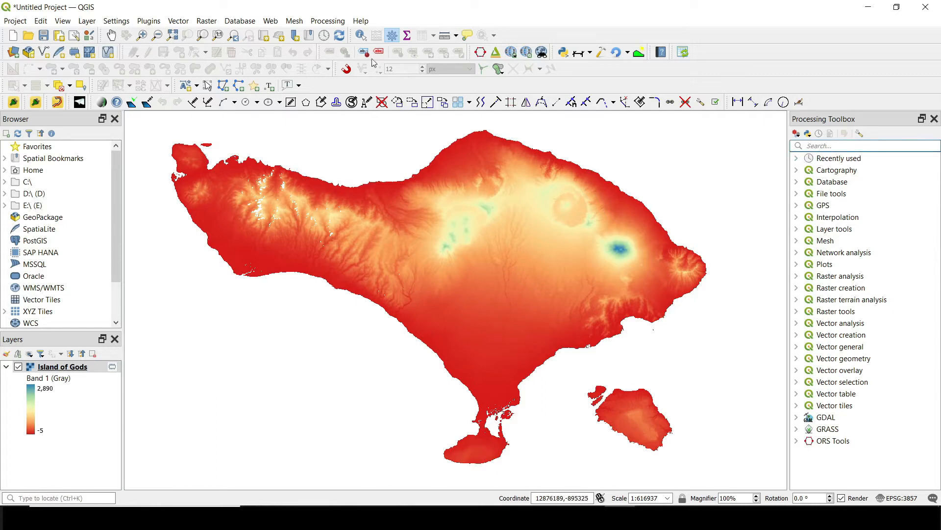
{"action": "left_click", "coordinate": [207, 21]}
{"action": "mouse_move", "coordinate": [226, 118]}
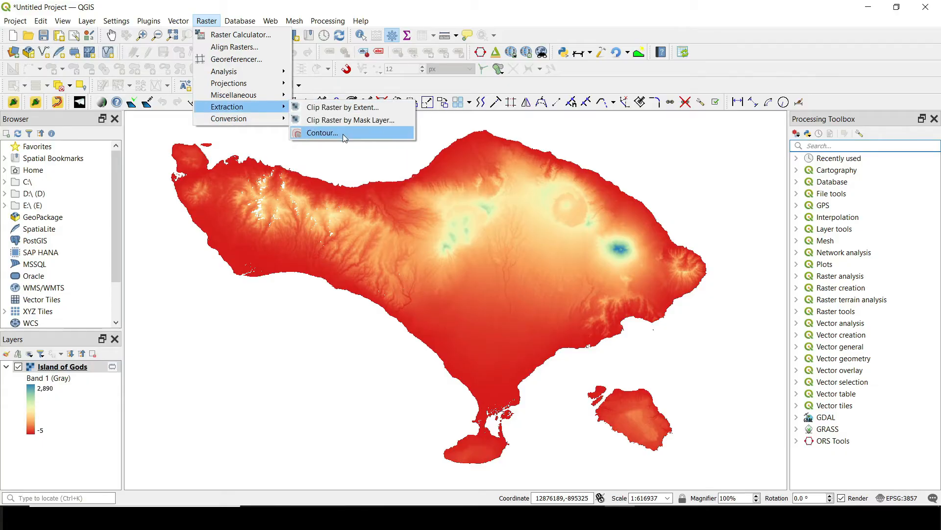
{"action": "left_click", "coordinate": [343, 134]}
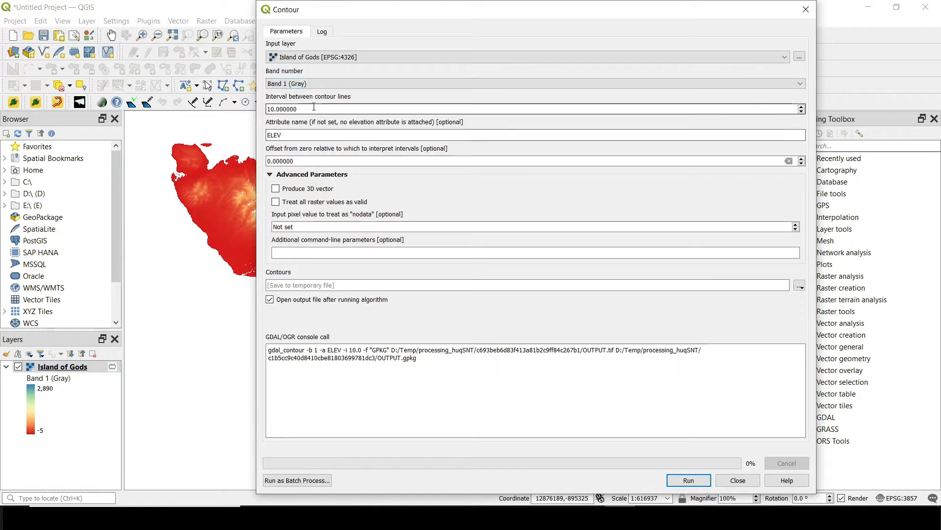
{"action": "left_click_drag", "start_coordinate": [314, 108], "coordinate": [262, 104]}
{"action": "type", "text": "100"}
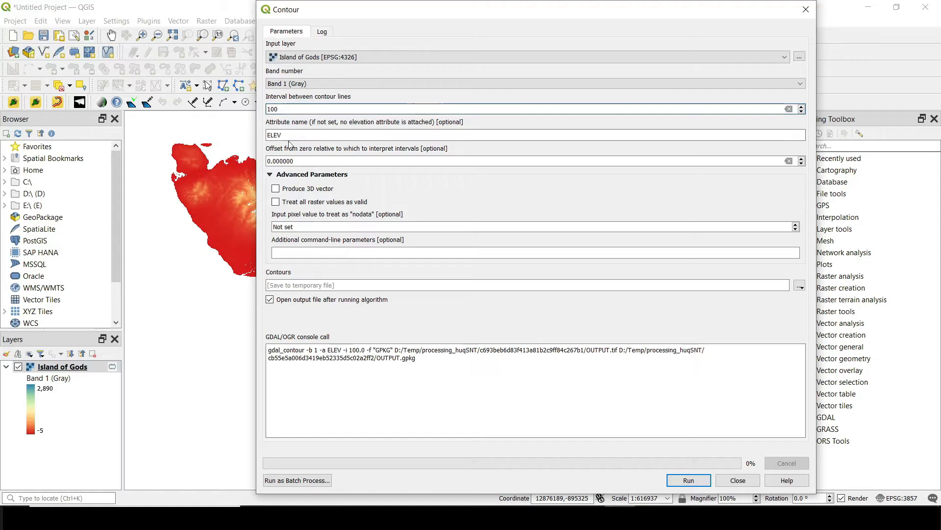
{"action": "left_click", "coordinate": [275, 188]}
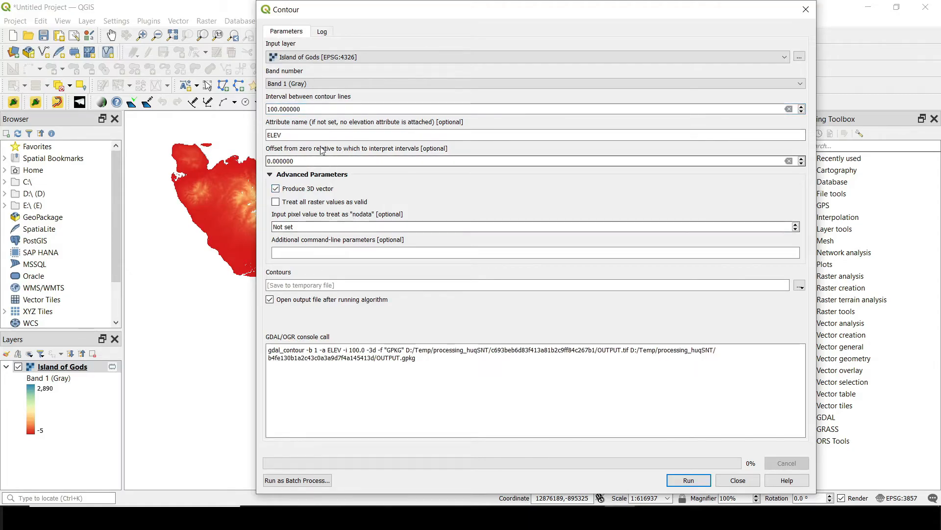
{"action": "left_click", "coordinate": [684, 480]}
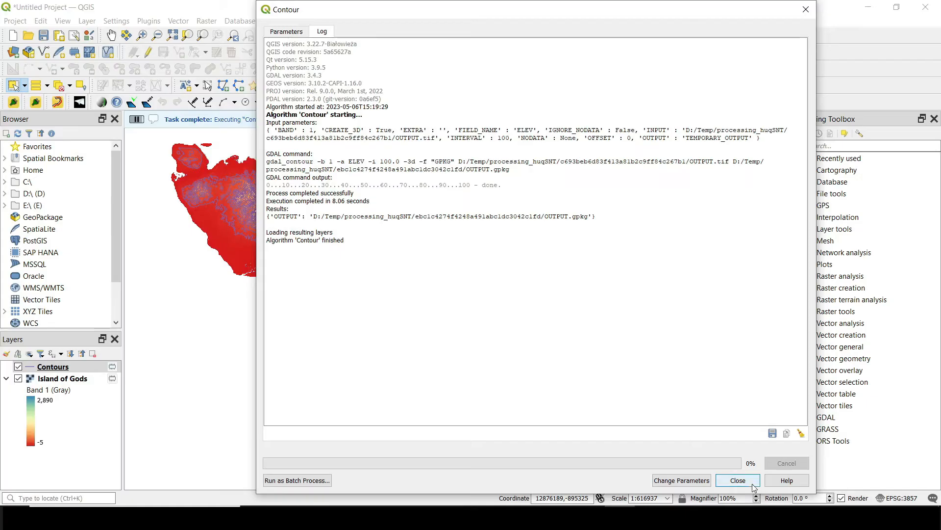
{"action": "left_click", "coordinate": [738, 480]}
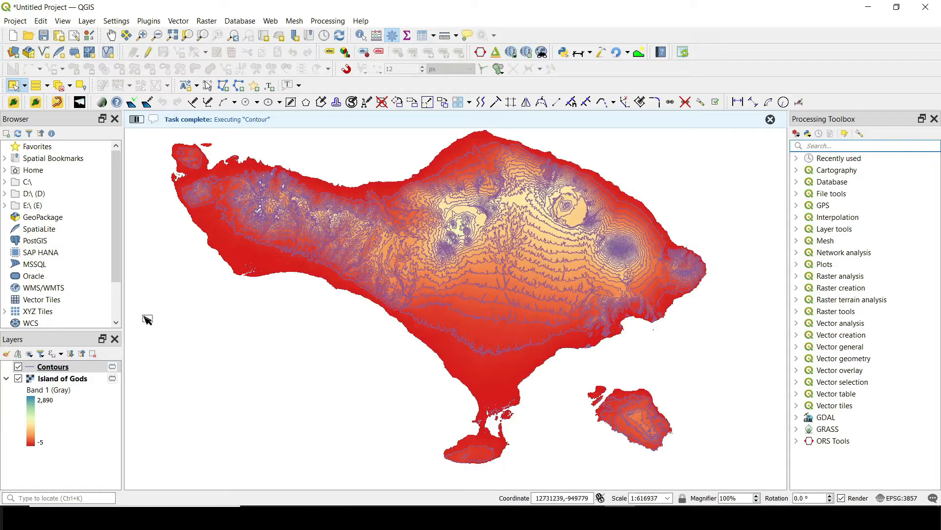
- Set the Contours layer's line colour to black (#000000) and apply the styling
{"action": "right_click", "coordinate": [57, 367]}
{"action": "left_click", "coordinate": [92, 357]}
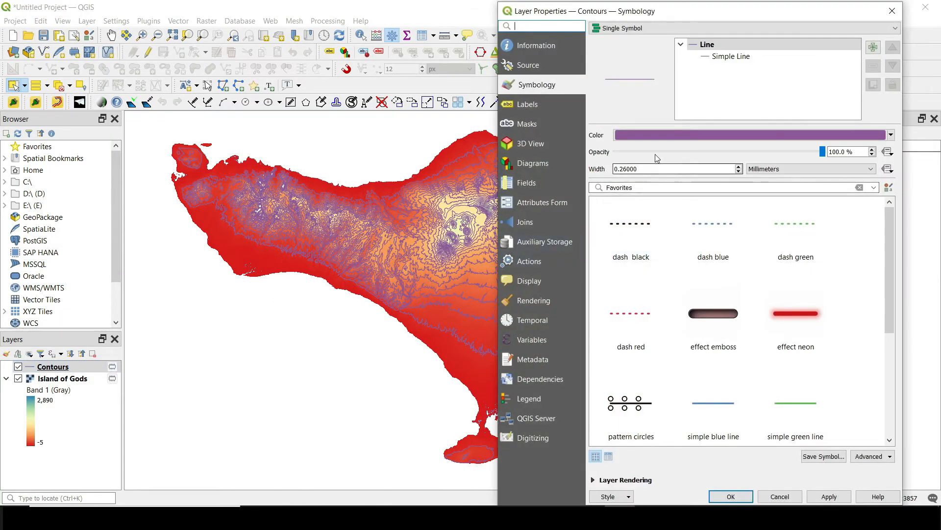
{"action": "left_click", "coordinate": [655, 136]}
{"action": "left_click", "coordinate": [402, 207]}
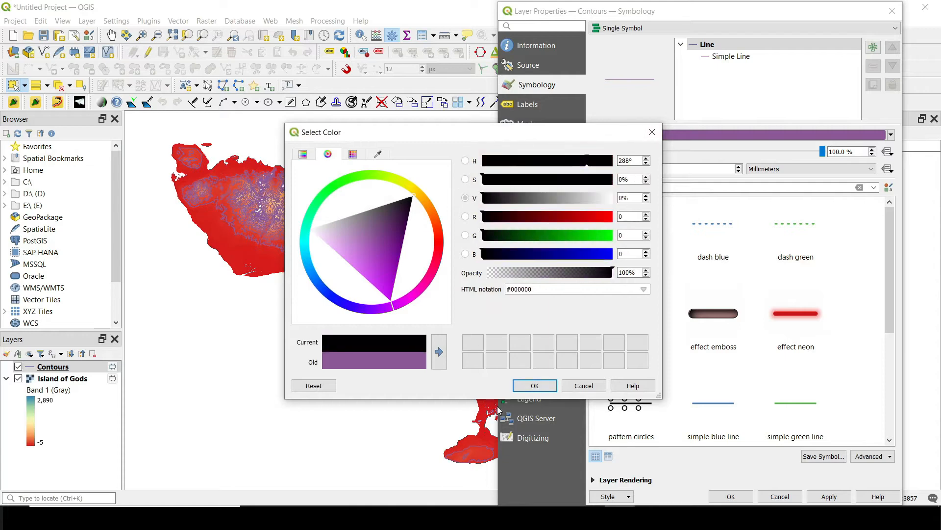
{"action": "left_click", "coordinate": [535, 385]}
{"action": "left_click", "coordinate": [731, 496]}
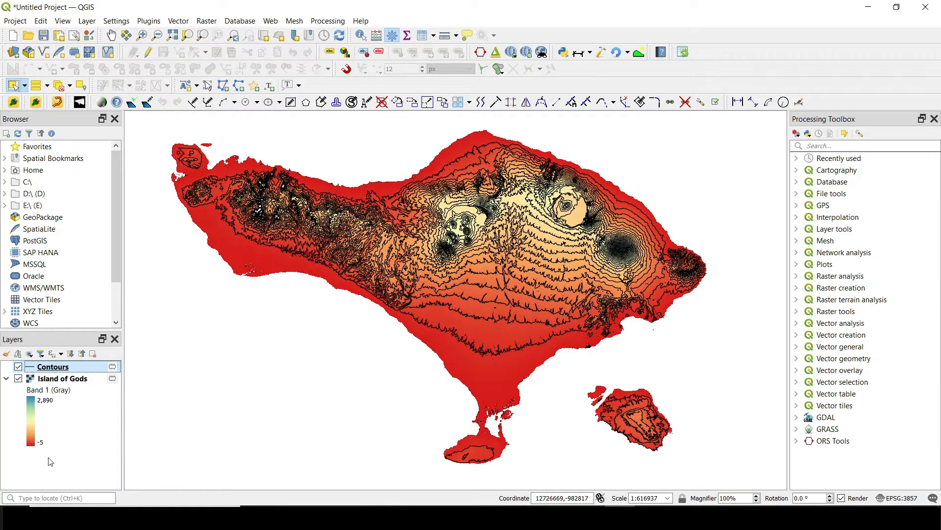
{"action": "right_click", "coordinate": [53, 372]}
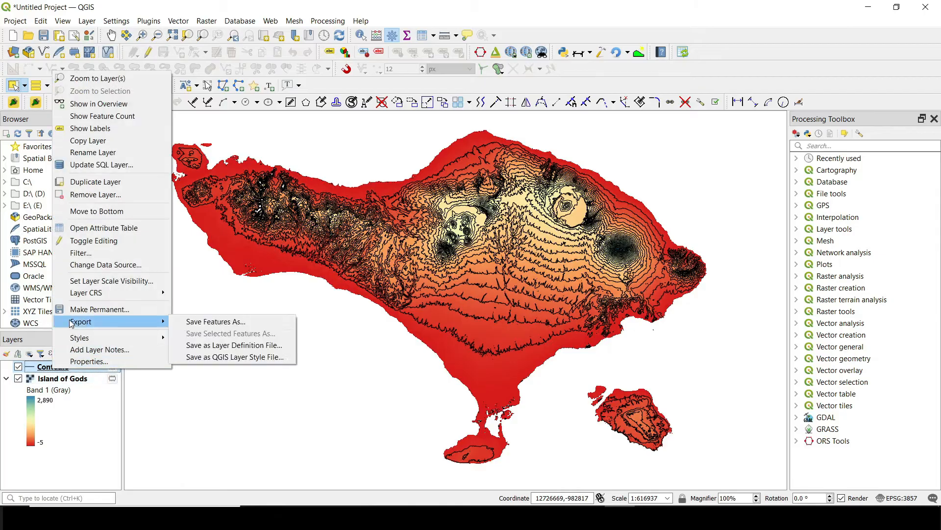
{"action": "left_click", "coordinate": [100, 196]}
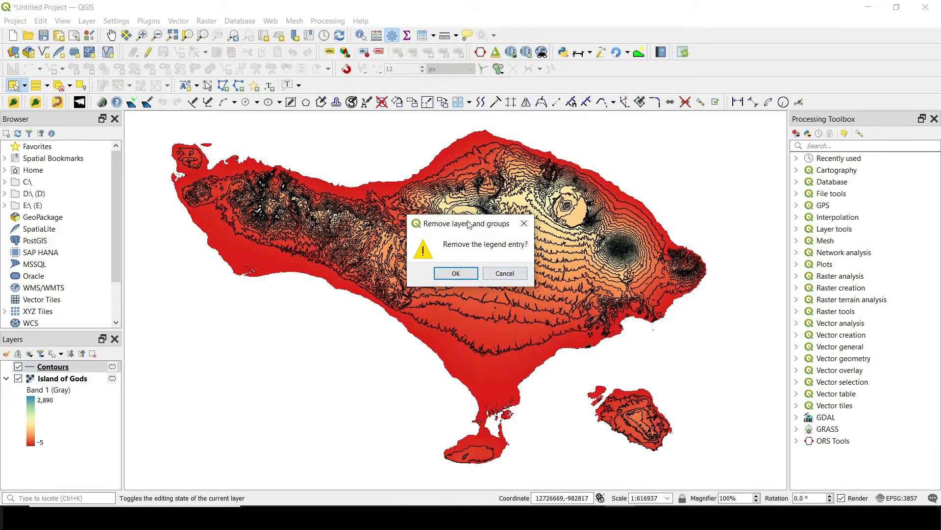
{"action": "left_click_drag", "start_coordinate": [468, 223], "coordinate": [271, 368]}
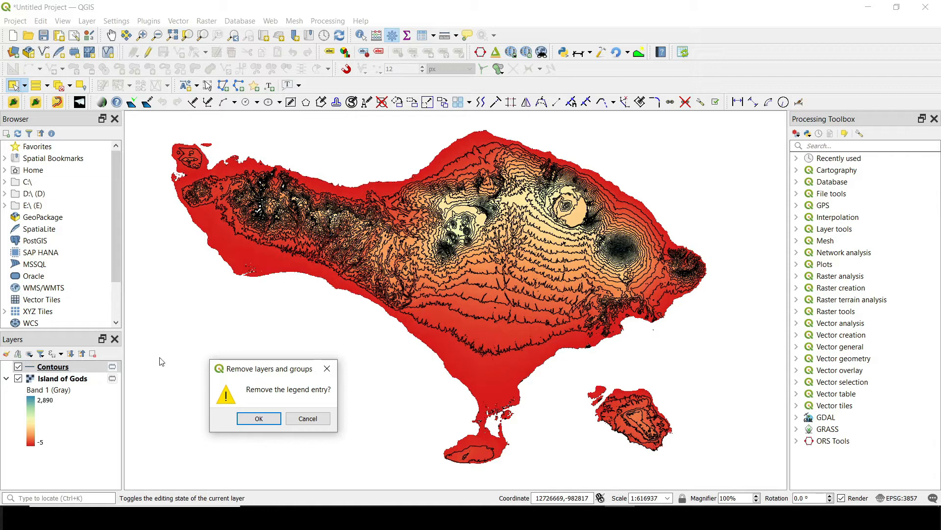
{"action": "left_click", "coordinate": [308, 418]}
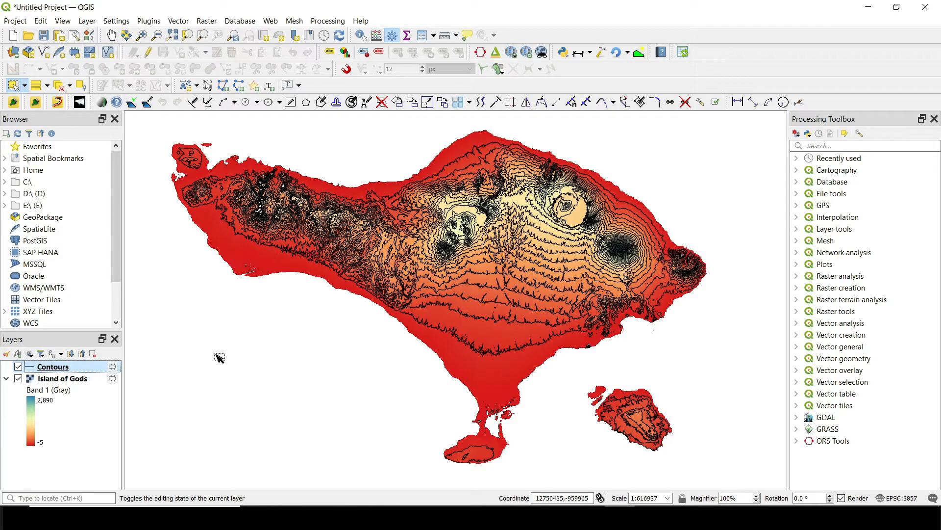
{"action": "left_click", "coordinate": [178, 22]}
{"action": "mouse_move", "coordinate": [206, 21]}
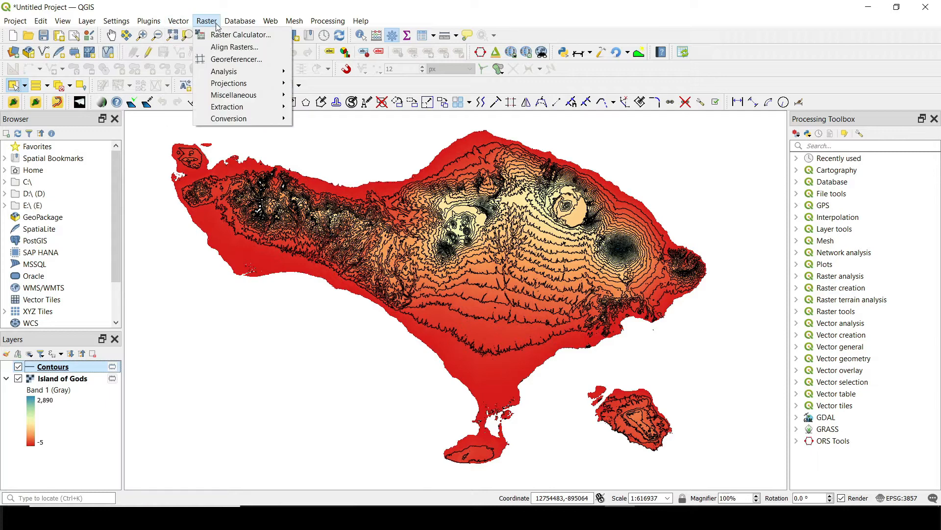
{"action": "mouse_move", "coordinate": [274, 94]}
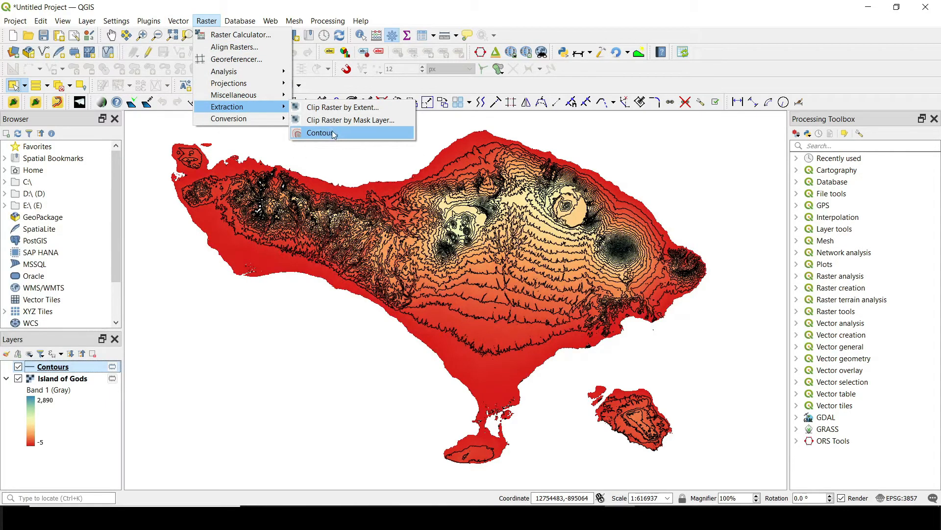
{"action": "left_click", "coordinate": [243, 398]}
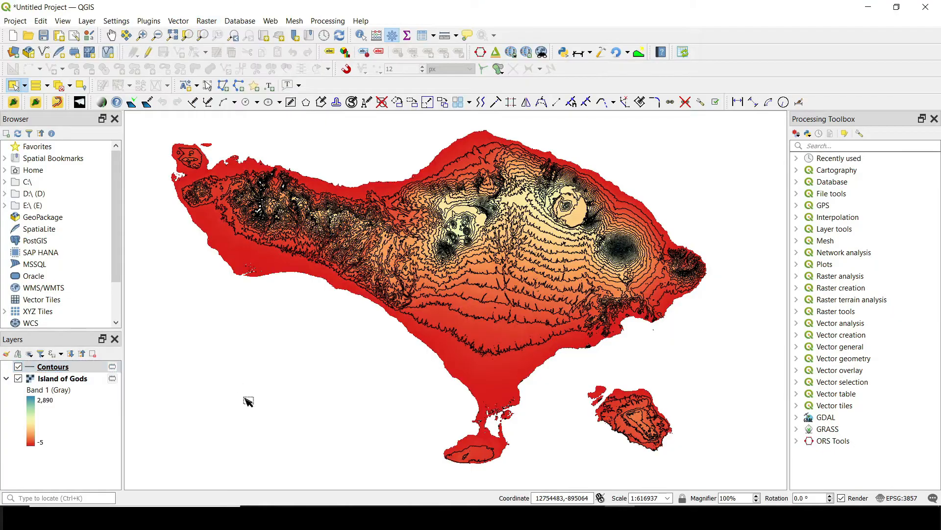
- Remove the Contours line layer from the project
{"action": "right_click", "coordinate": [70, 370]}
{"action": "left_click", "coordinate": [94, 192]}
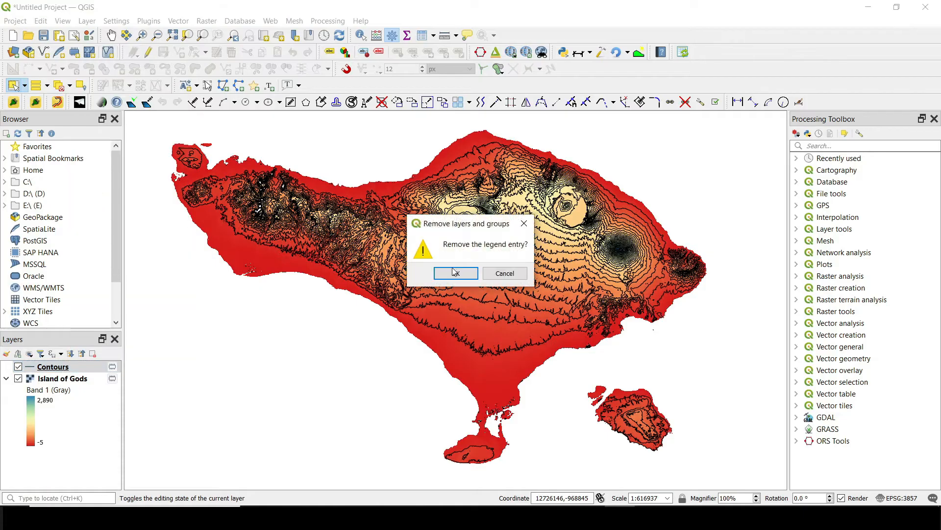
{"action": "left_click", "coordinate": [455, 273]}
- Run Contour Polygons on the Island of Gods raster with an interval of 100, produced as a 3D vector
{"action": "left_click", "coordinate": [867, 147]}
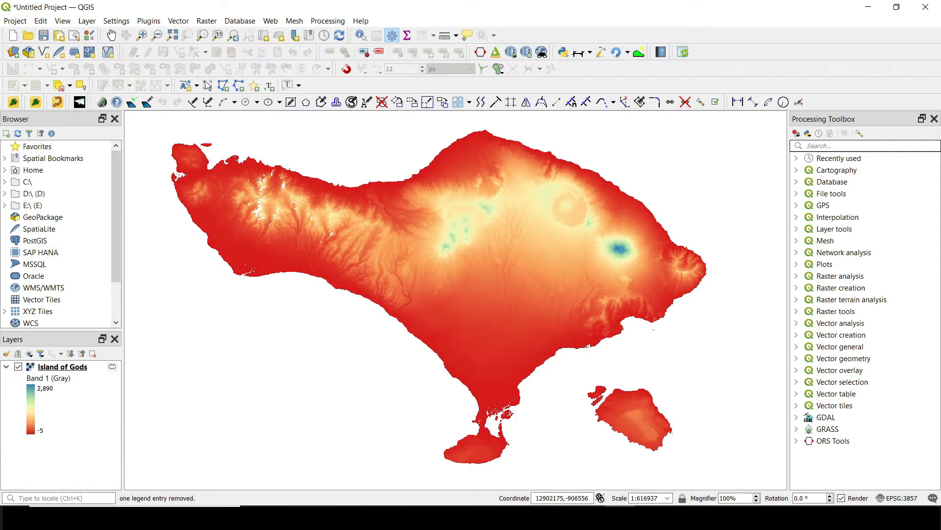
{"action": "type", "text": "contour"}
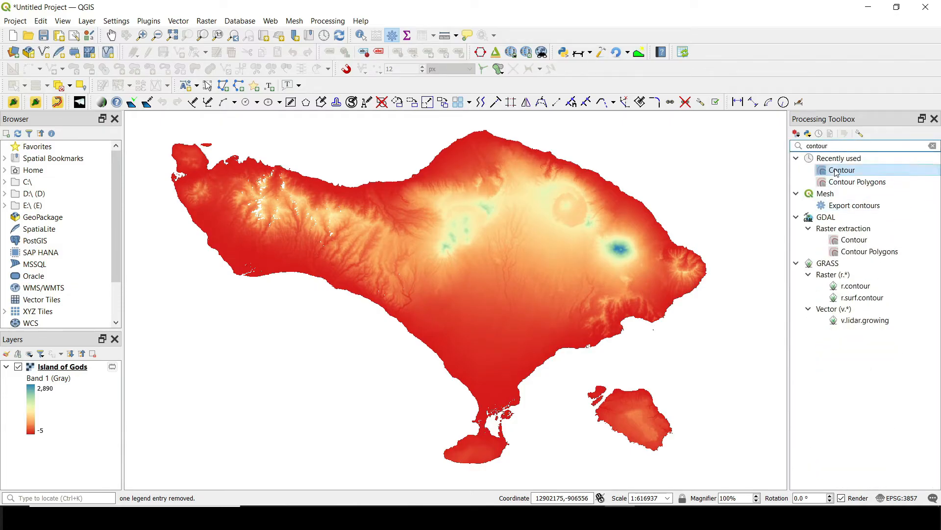
{"action": "left_click", "coordinate": [838, 186]}
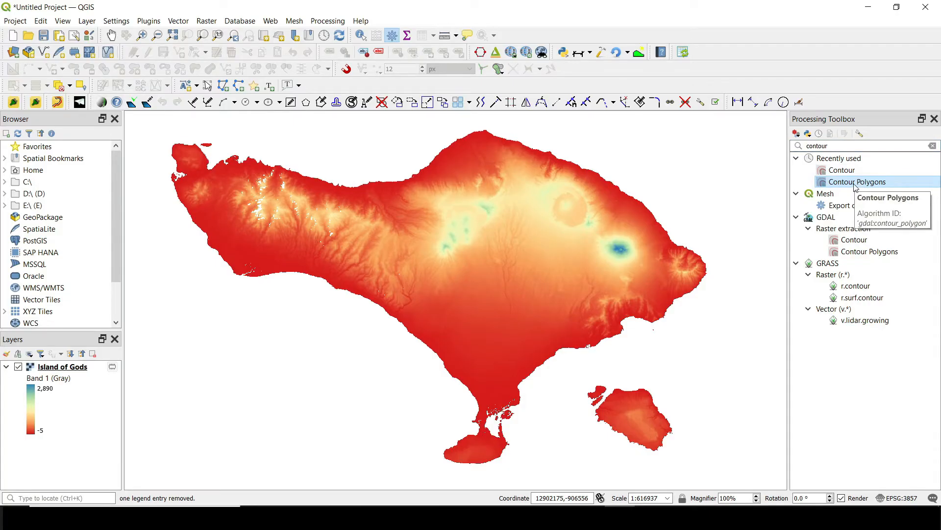
{"action": "double_click", "coordinate": [855, 184]}
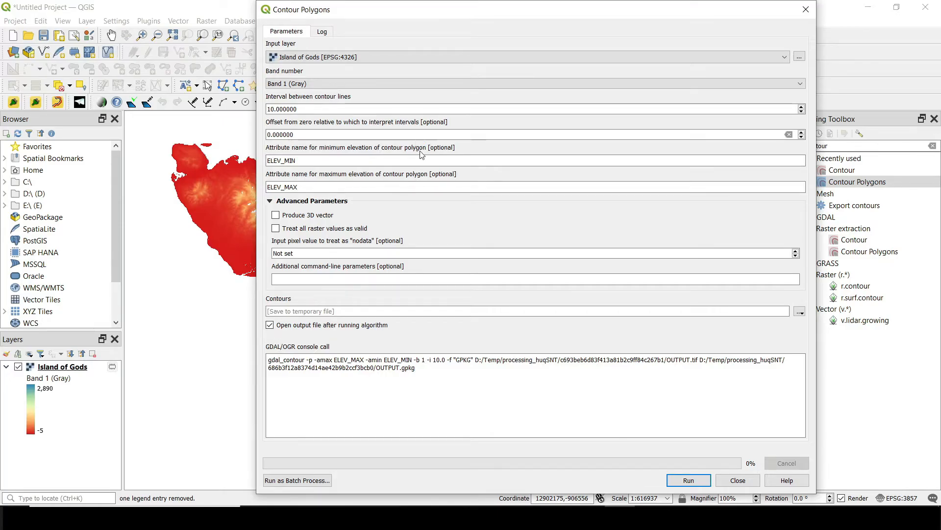
{"action": "left_click_drag", "start_coordinate": [319, 110], "coordinate": [260, 111]}
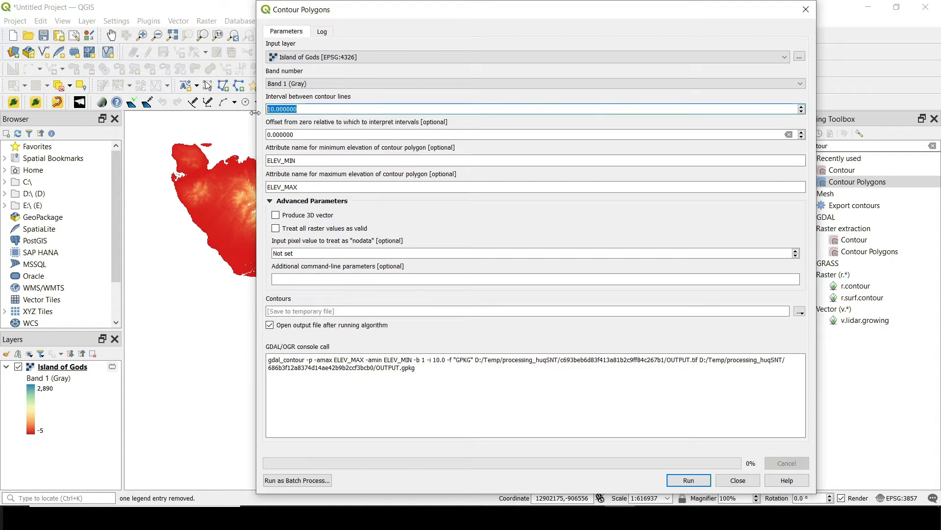
{"action": "type", "text": "100"}
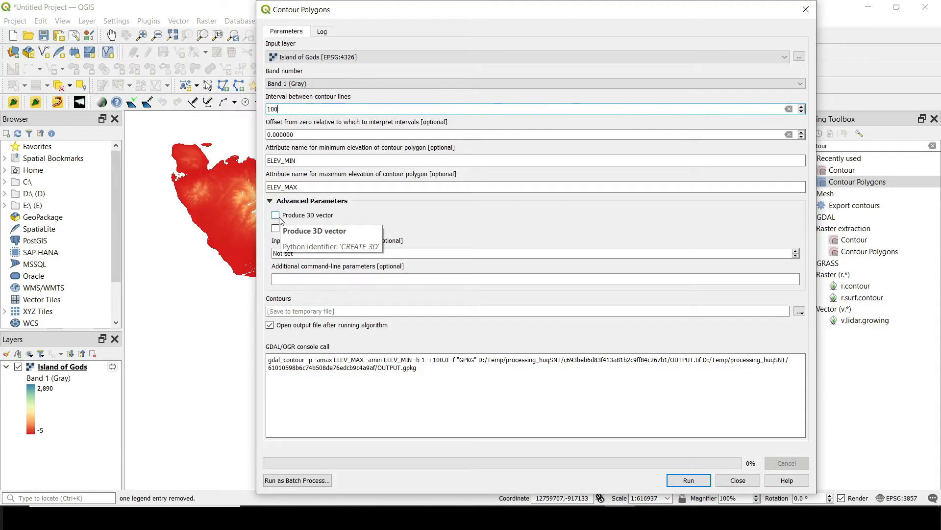
{"action": "left_click", "coordinate": [278, 217]}
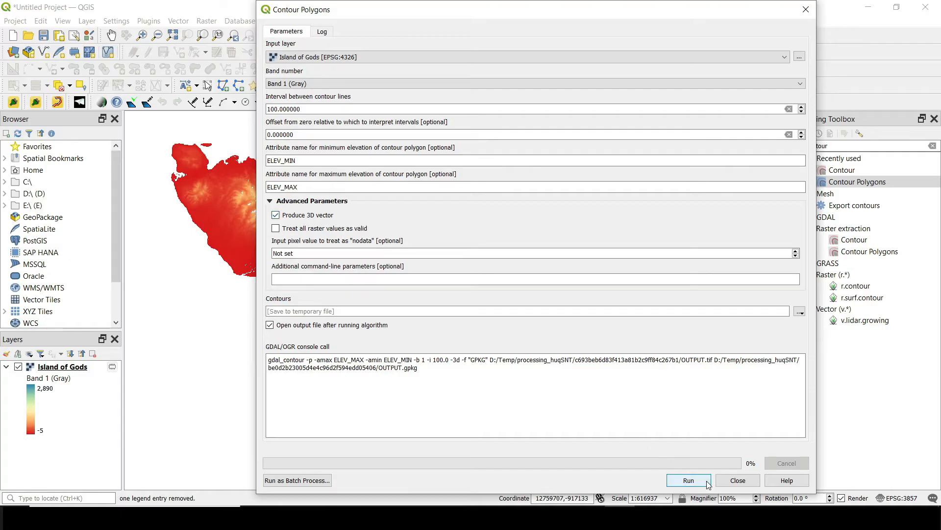
{"action": "left_click", "coordinate": [689, 480]}
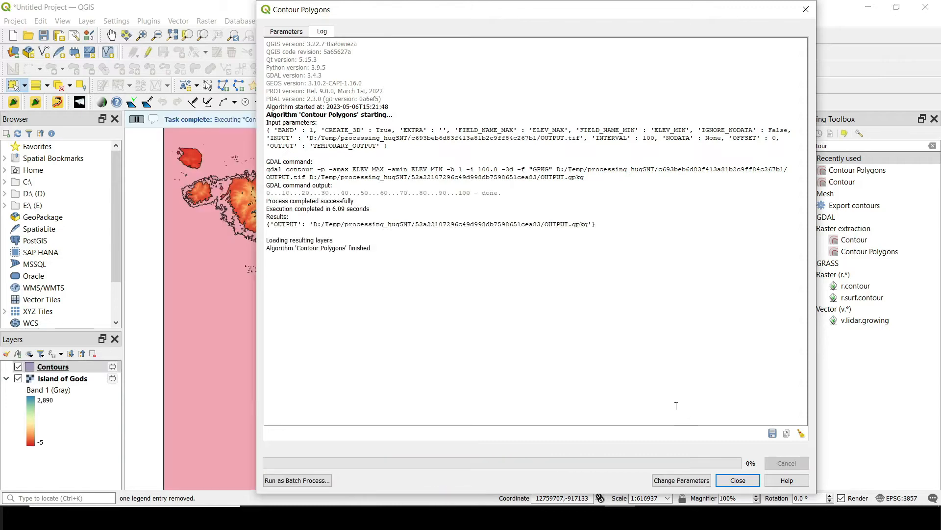
{"action": "left_click", "coordinate": [738, 480]}
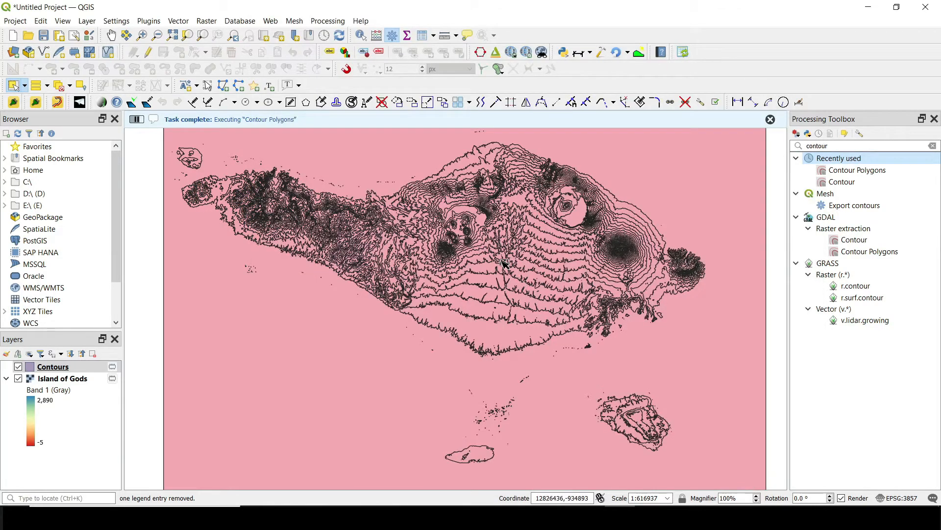
{"action": "left_click", "coordinate": [771, 120]}
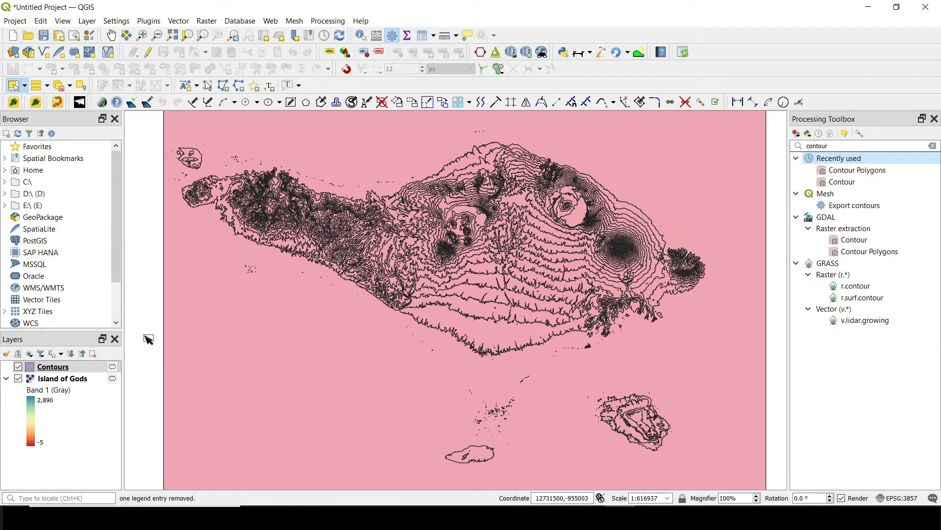
- Examine the ELEV_MIN and ELEV_MAX values of the contour polygons in the Contours attribute table
{"action": "right_click", "coordinate": [62, 367]}
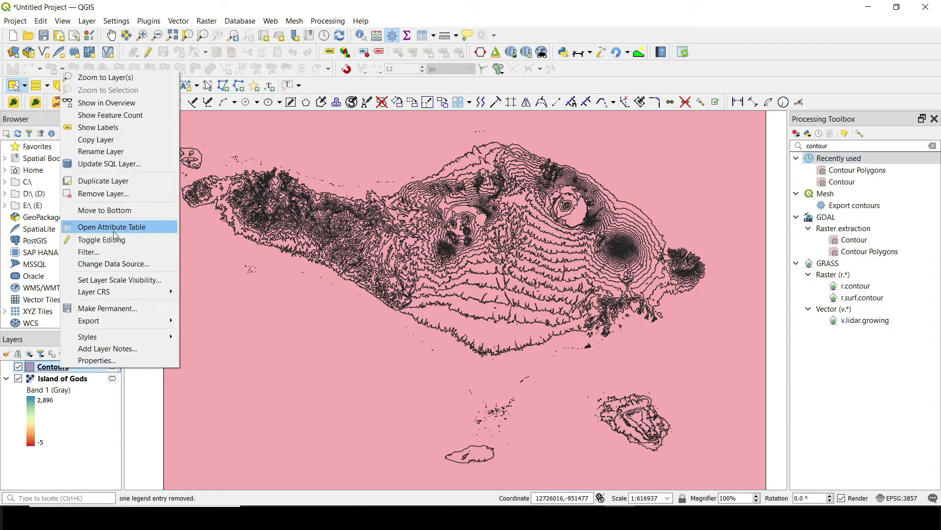
{"action": "left_click", "coordinate": [113, 231]}
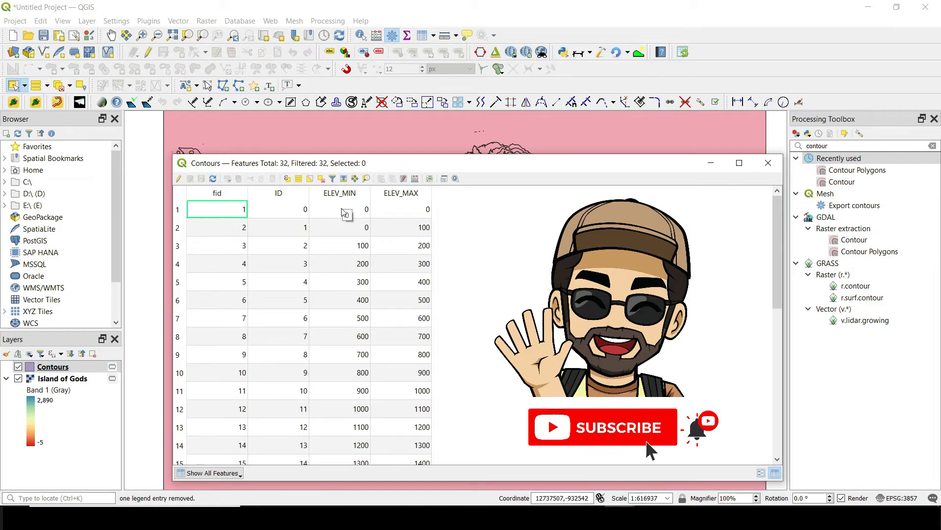
{"action": "scroll", "coordinate": [350, 255], "scroll_direction": "down", "scroll_amount": 1}
{"action": "scroll", "coordinate": [351, 256], "scroll_direction": "up", "scroll_amount": 1}
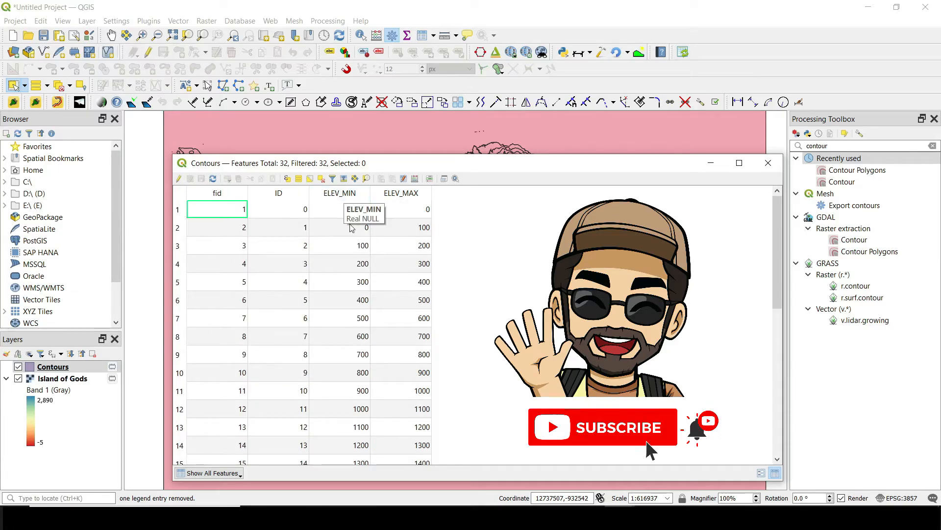
{"action": "scroll", "coordinate": [351, 230], "scroll_direction": "down", "scroll_amount": 1}
{"action": "scroll", "coordinate": [380, 279], "scroll_direction": "down", "scroll_amount": 5}
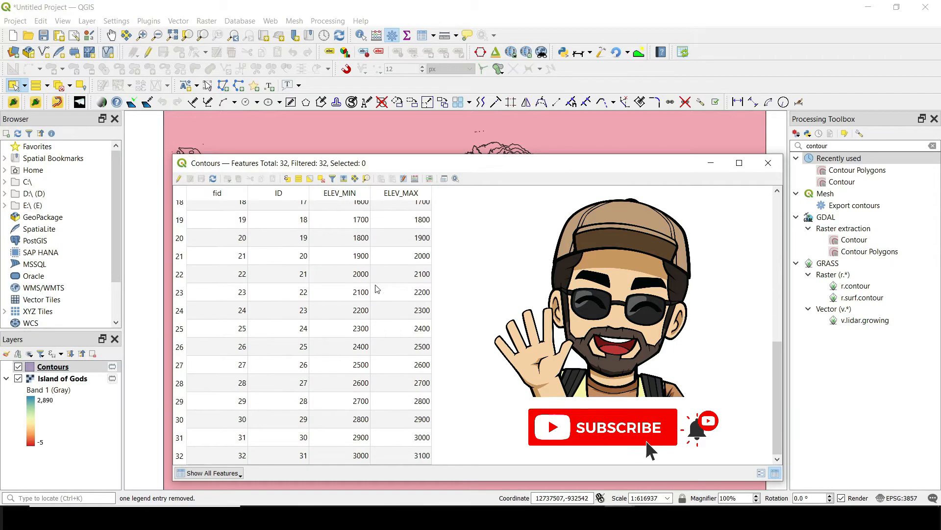
{"action": "scroll", "coordinate": [374, 300], "scroll_direction": "up", "scroll_amount": 6}
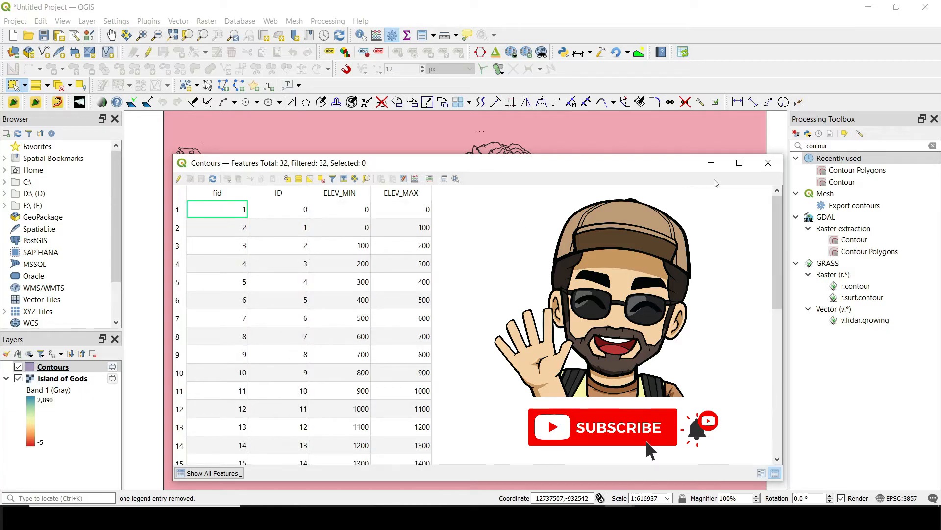
{"action": "left_click", "coordinate": [769, 163]}
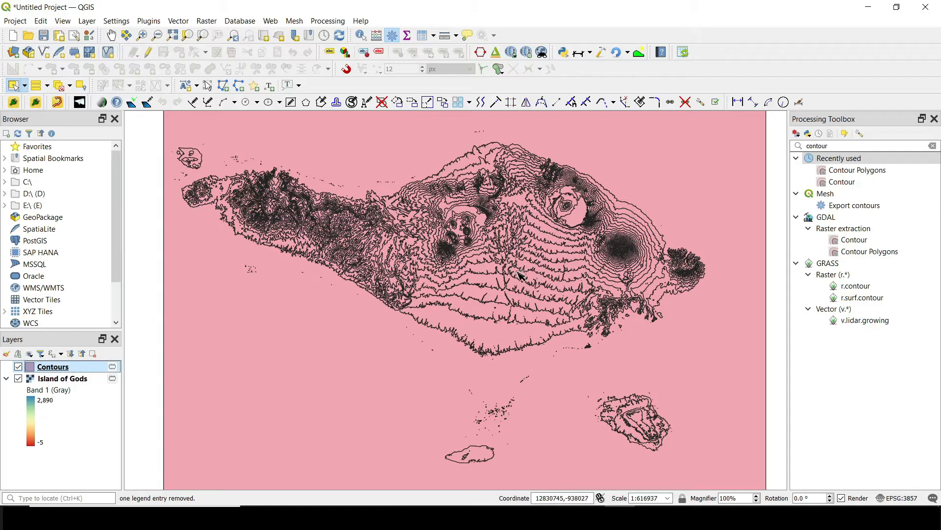
- Enable draw effects for the Simple Fill symbol layer in the Contours layer's symbology
{"action": "left_click_drag", "start_coordinate": [519, 306], "coordinate": [522, 342]}
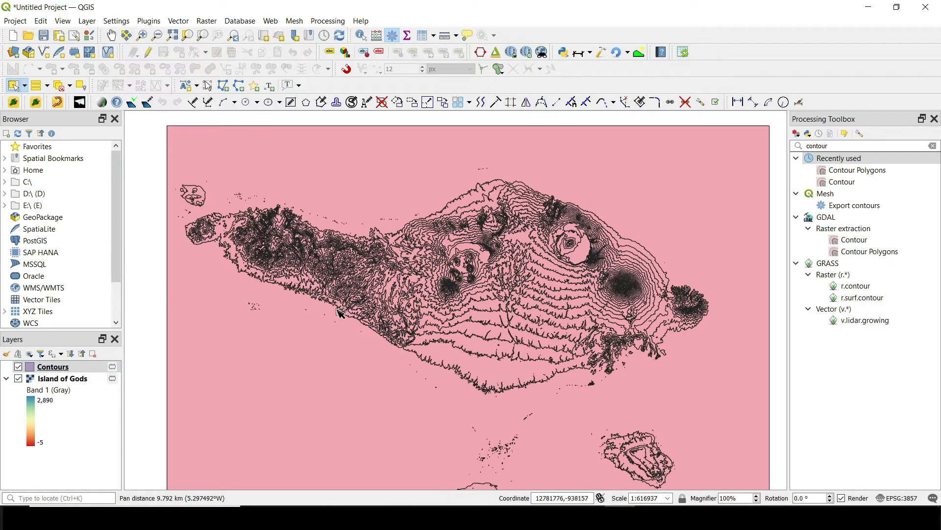
{"action": "right_click", "coordinate": [65, 366]}
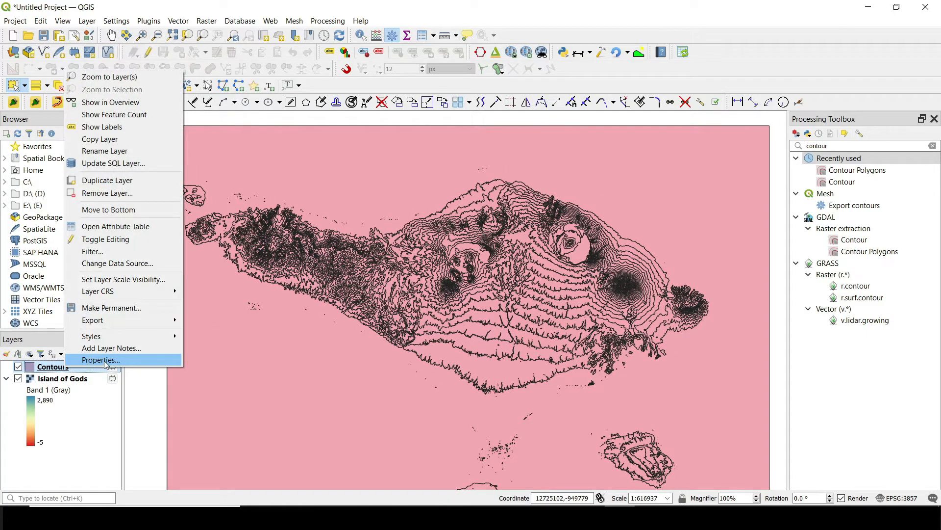
{"action": "left_click", "coordinate": [90, 362]}
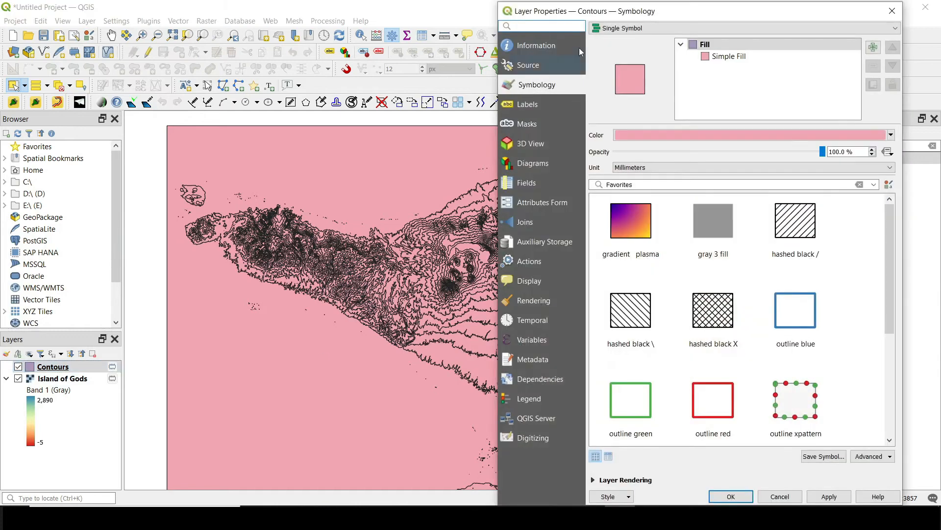
{"action": "left_click_drag", "start_coordinate": [602, 15], "coordinate": [343, 19]}
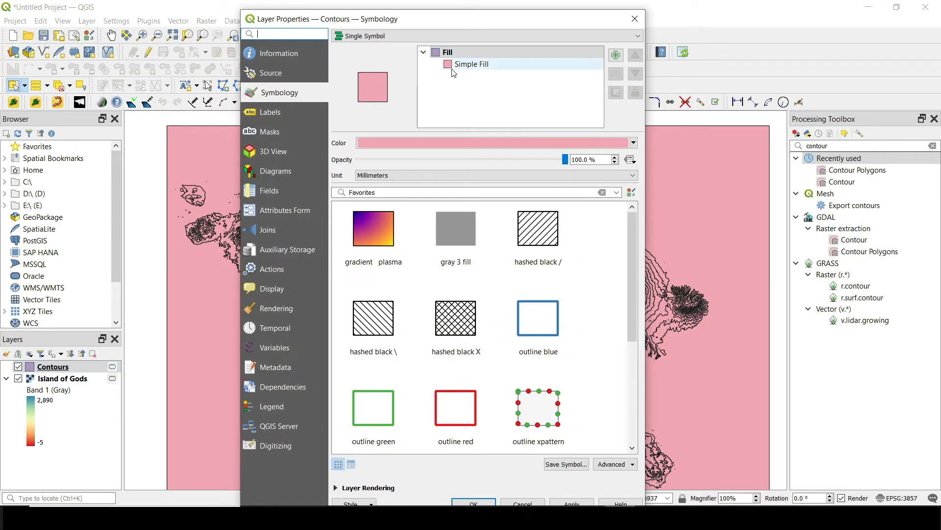
{"action": "left_click", "coordinate": [448, 54]}
{"action": "left_click", "coordinate": [466, 64]}
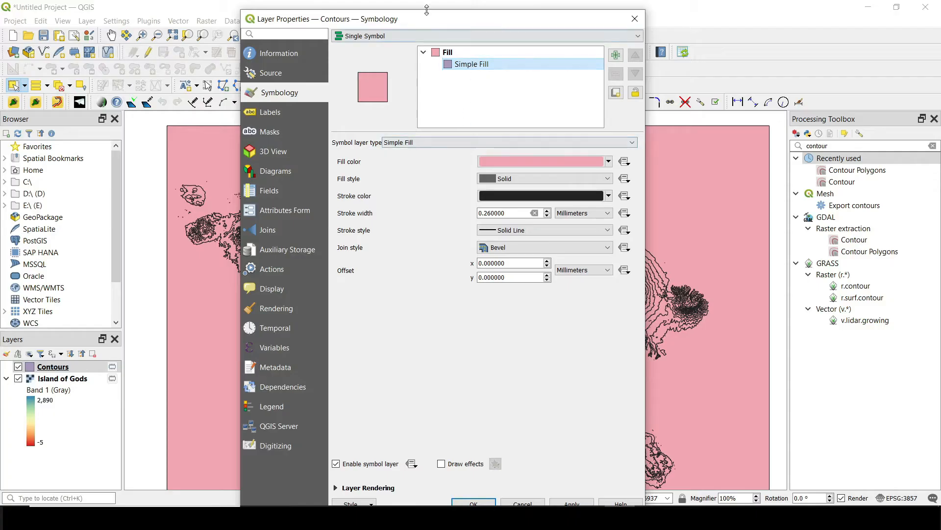
{"action": "mouse_move", "coordinate": [420, 22]}
{"action": "left_mouse_down"}
{"action": "mouse_move", "coordinate": [649, 8]}
{"action": "mouse_move", "coordinate": [702, 14]}
{"action": "left_mouse_up"}
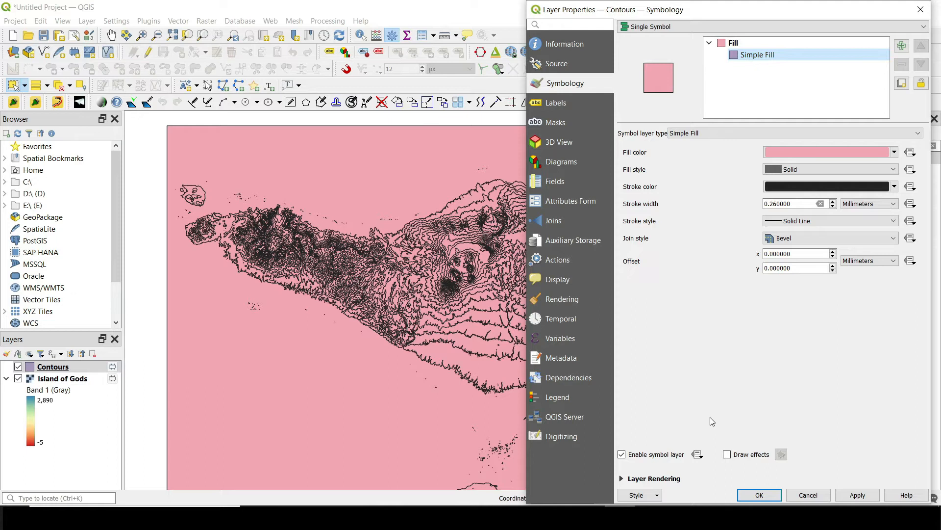
{"action": "left_click", "coordinate": [728, 456]}
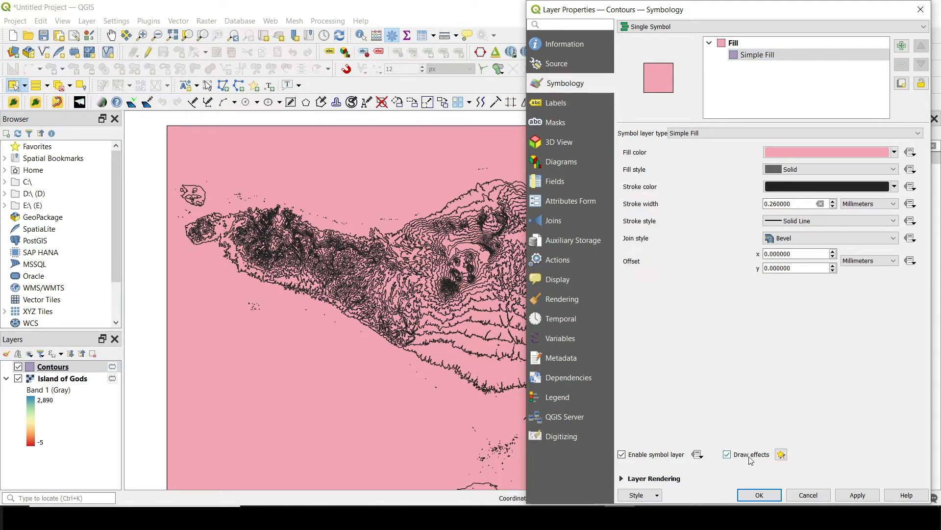
- Try the Inner Glow, Inner Shadow, Outer Glow and Drop Shadow effects one after another on the fill
{"action": "left_click", "coordinate": [781, 455]}
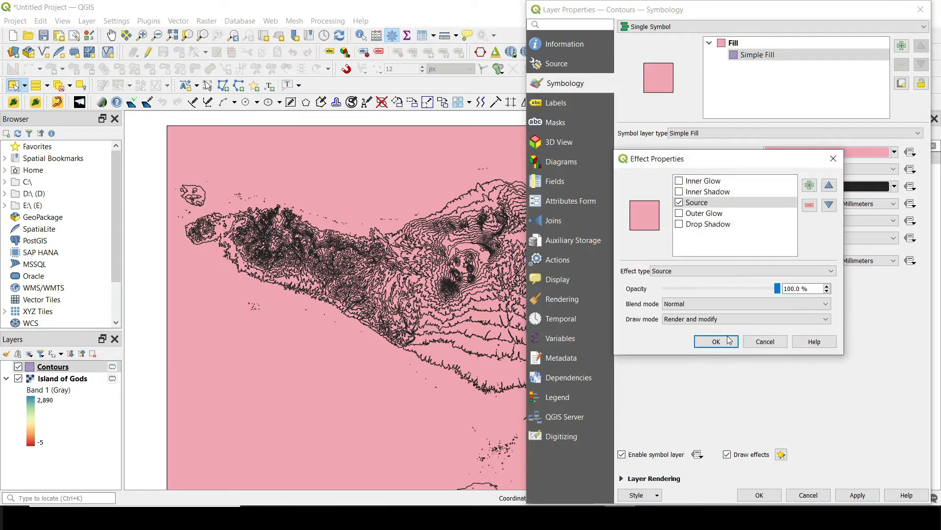
{"action": "left_click_drag", "start_coordinate": [726, 163], "coordinate": [747, 163]}
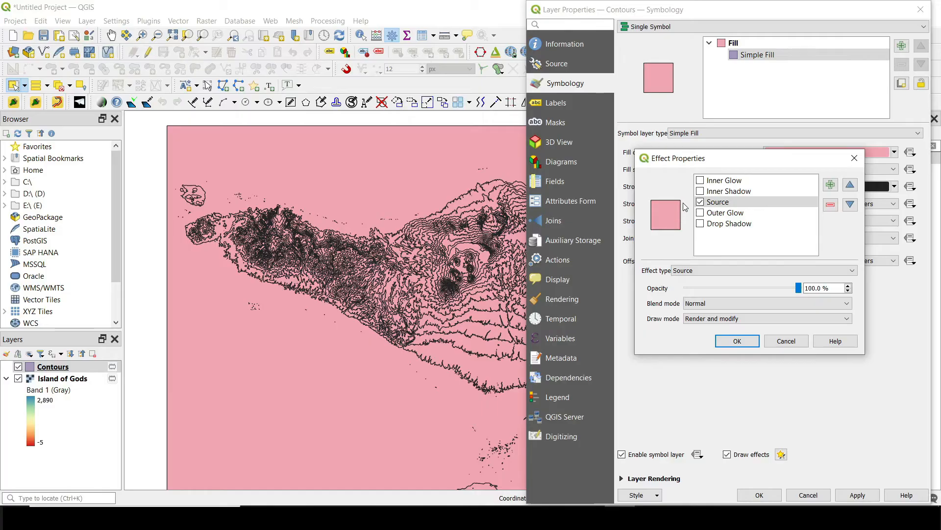
{"action": "left_click", "coordinate": [702, 181]}
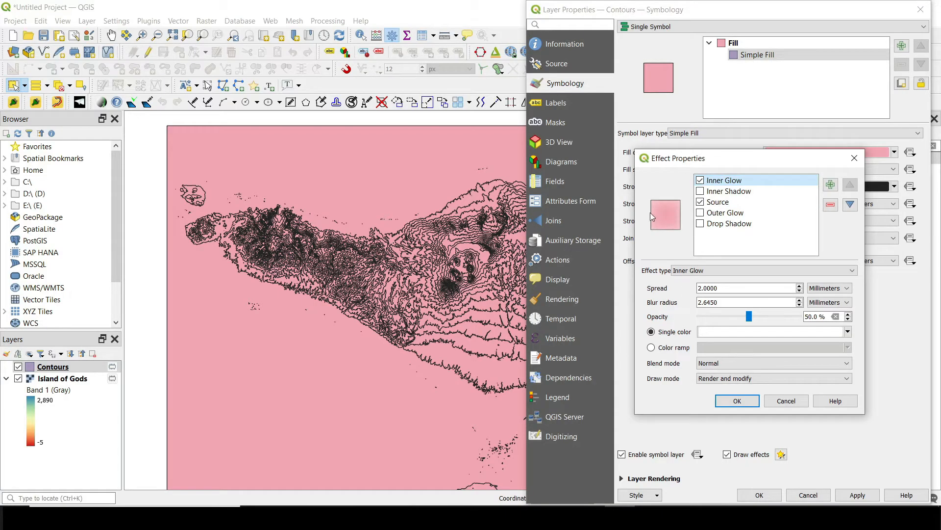
{"action": "left_click", "coordinate": [701, 181]}
{"action": "left_click", "coordinate": [701, 192]}
{"action": "left_click", "coordinate": [701, 181]}
{"action": "left_click", "coordinate": [701, 181]}
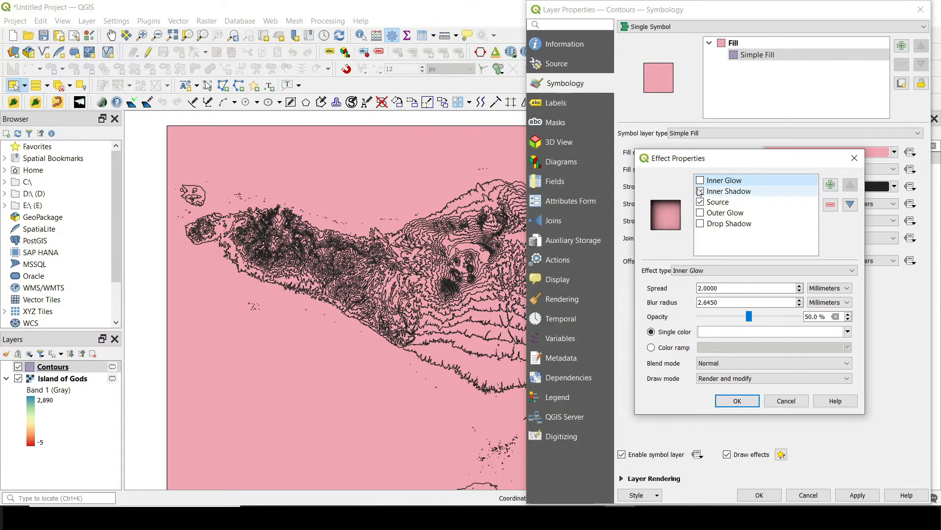
{"action": "left_click", "coordinate": [701, 192]}
{"action": "left_click", "coordinate": [701, 213]}
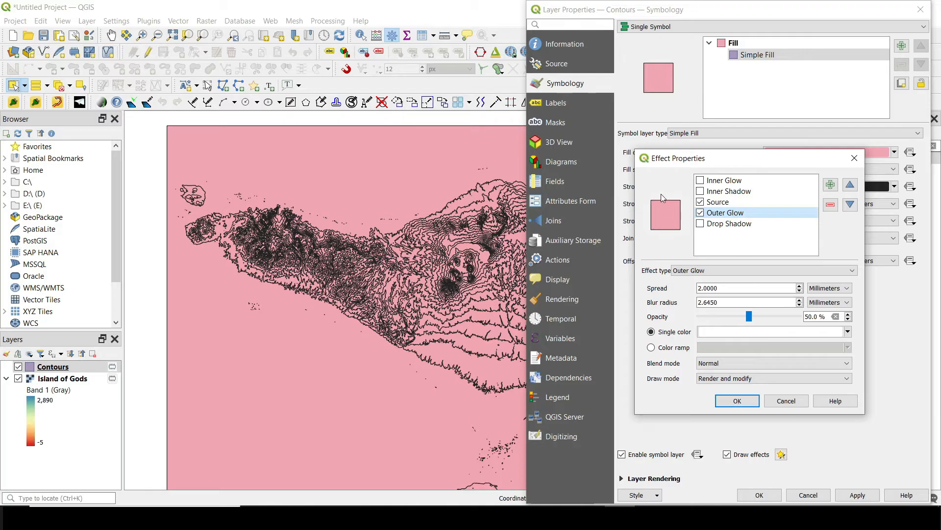
{"action": "left_click", "coordinate": [700, 213]}
{"action": "left_click", "coordinate": [703, 225]}
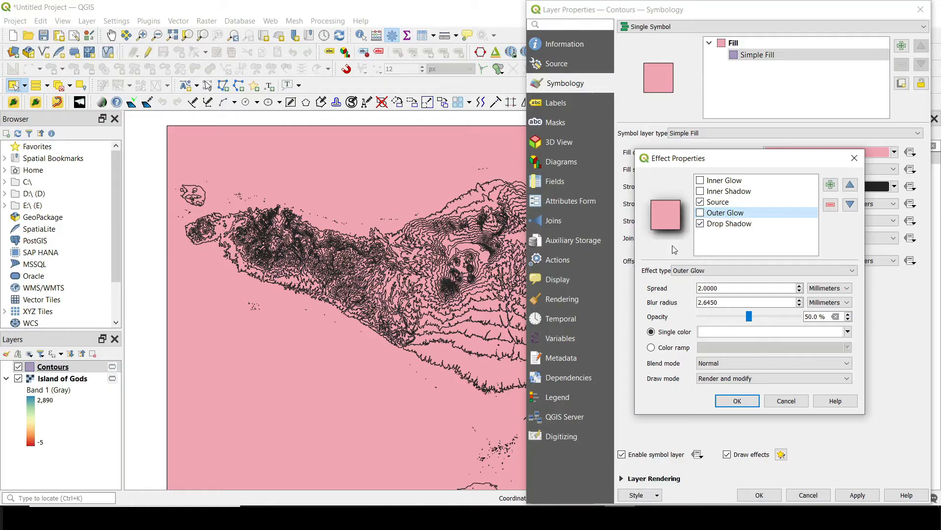
- Try replacing Outer Glow with a Blur effect at strengths 5 and 2.5, restore Outer Glow, and discard the effect changes
{"action": "double_click", "coordinate": [708, 288]}
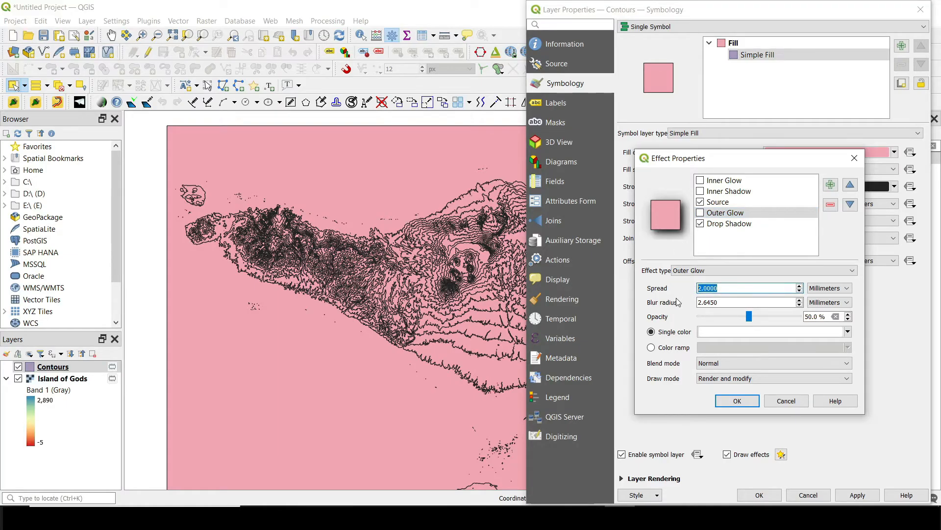
{"action": "left_click", "coordinate": [712, 273]}
{"action": "left_click", "coordinate": [711, 272]}
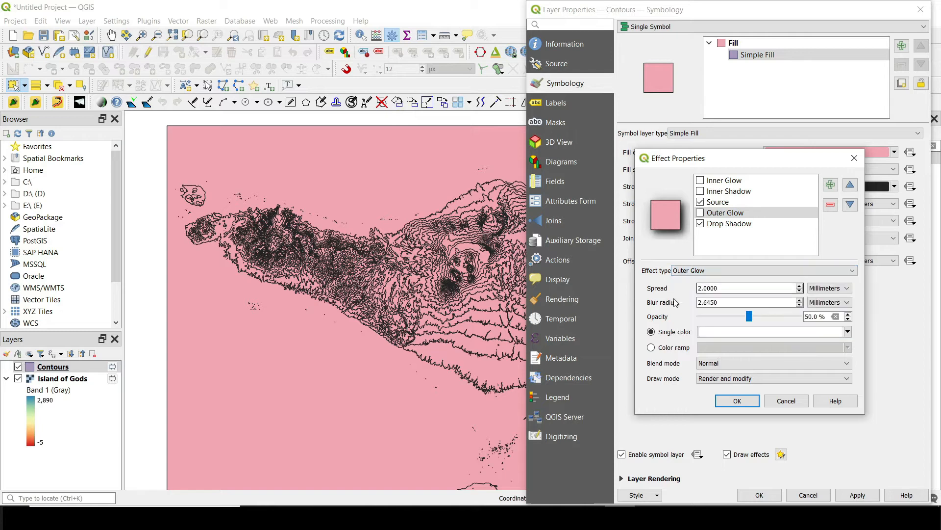
{"action": "left_click", "coordinate": [695, 273]}
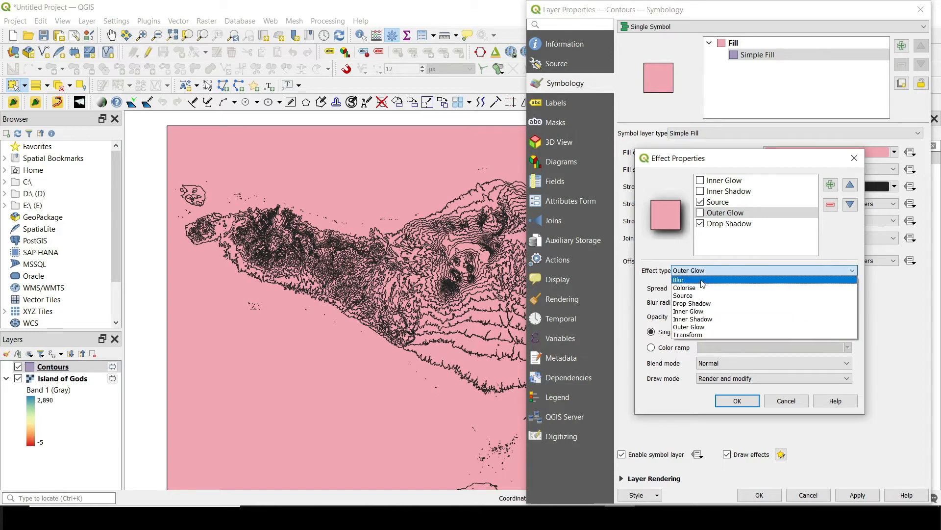
{"action": "left_click", "coordinate": [700, 280]}
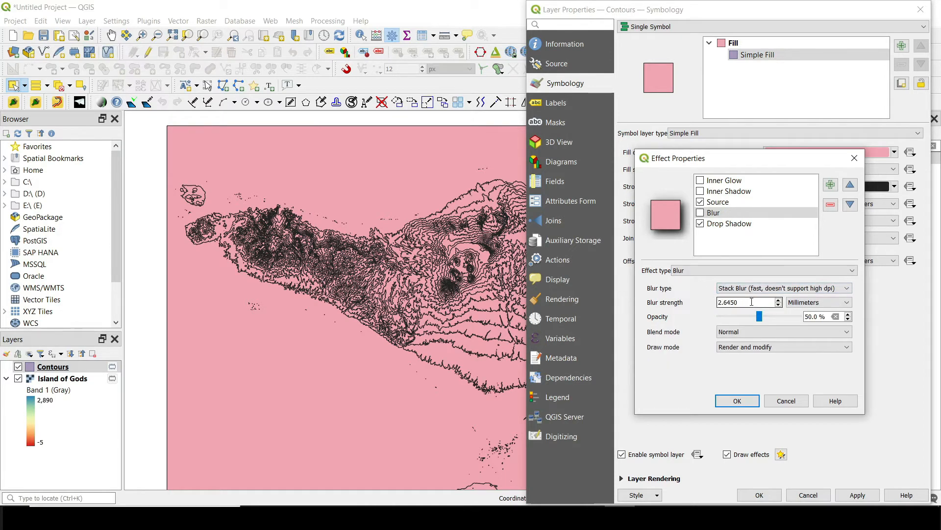
{"action": "scroll", "coordinate": [778, 305], "scroll_direction": "up", "scroll_amount": 2}
{"action": "type", "text": "5"}
{"action": "left_click", "coordinate": [819, 316]}
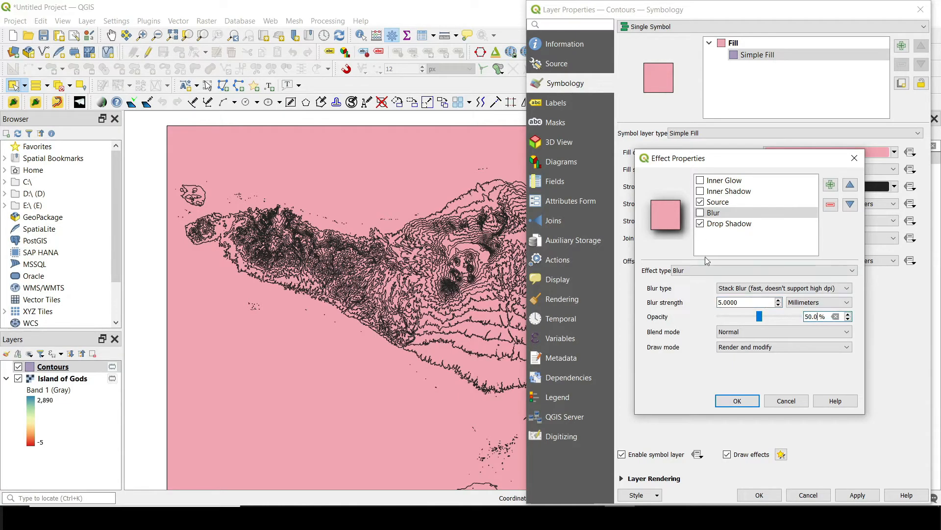
{"action": "double_click", "coordinate": [757, 302]}
{"action": "type", "text": "2.5"}
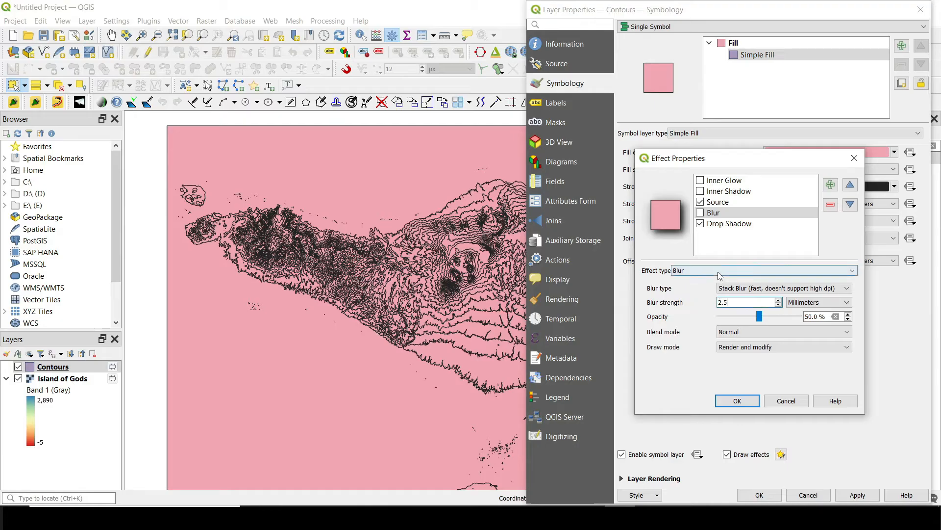
{"action": "left_click", "coordinate": [718, 271]}
{"action": "left_click", "coordinate": [689, 327]}
{"action": "left_click", "coordinate": [737, 401]}
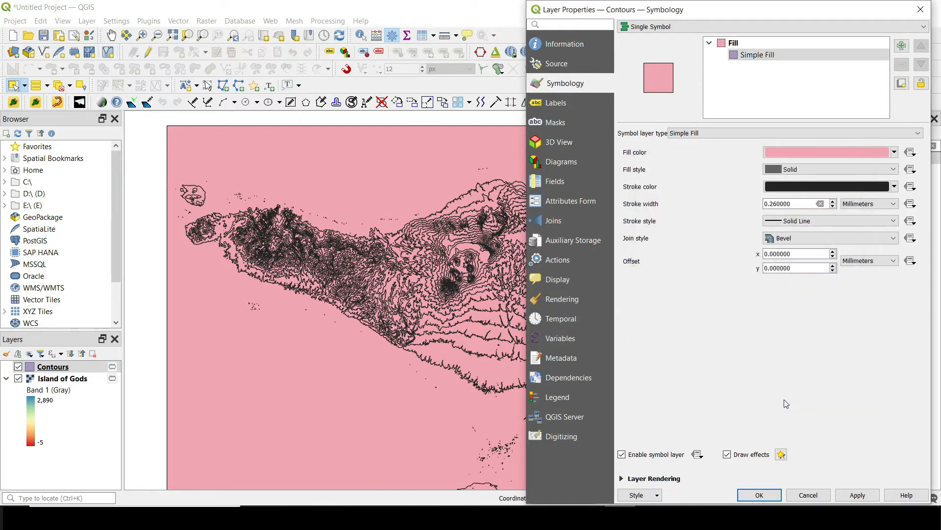
- Enable the Drop Shadow effect on the contour polygon fill with an offset distance of 1.5 mm
{"action": "left_click", "coordinate": [781, 454]}
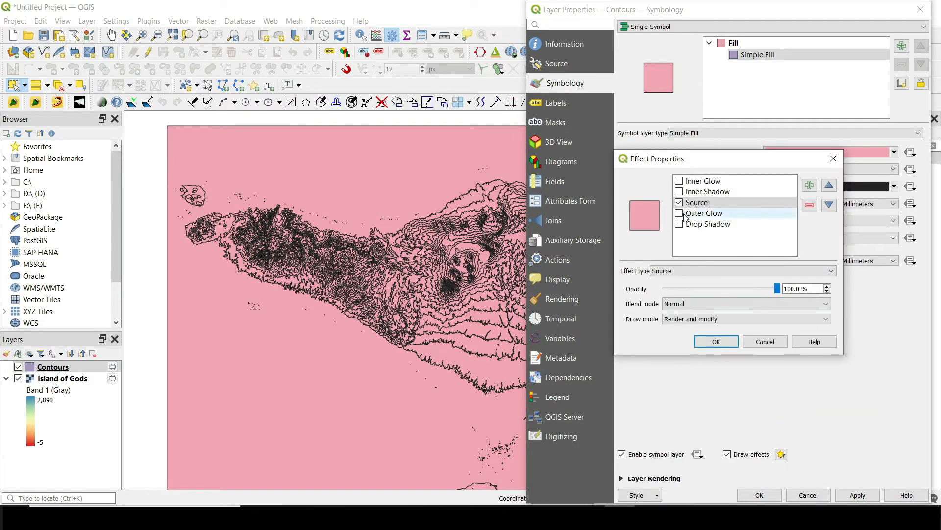
{"action": "left_click", "coordinate": [679, 224]}
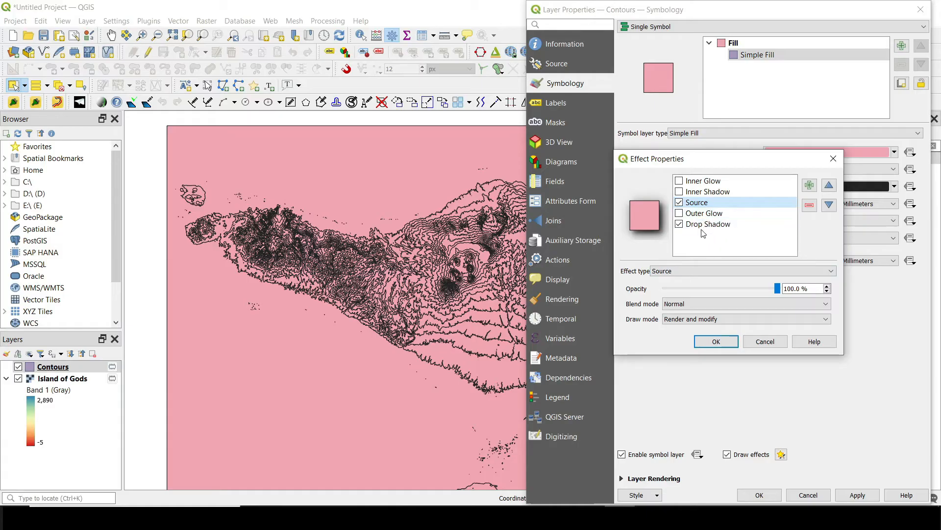
{"action": "left_click", "coordinate": [704, 225]}
{"action": "left_click", "coordinate": [671, 307]}
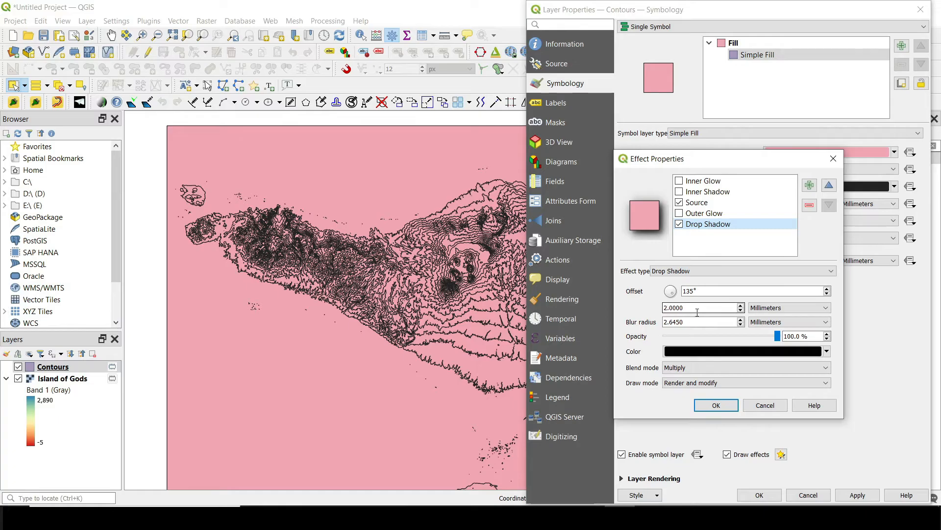
{"action": "double_click", "coordinate": [697, 309]}
{"action": "type", "text": "1."}
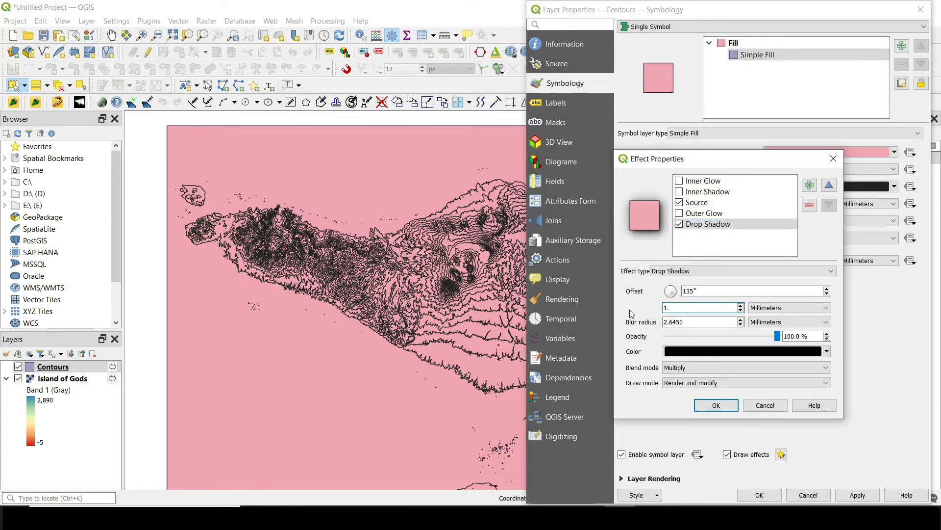
{"action": "type", "text": "5"}
{"action": "left_click", "coordinate": [683, 290]}
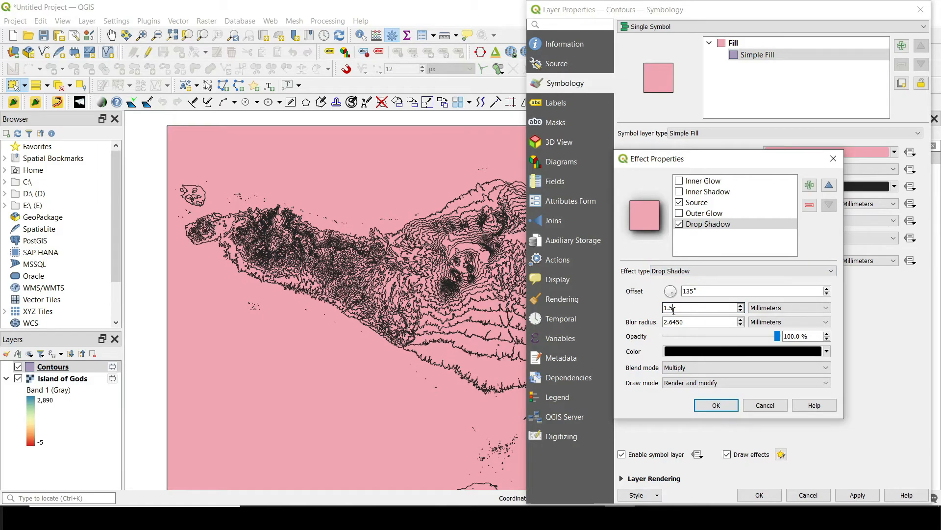
- Keep the shadow's blend mode at Multiply, accept the effect settings and apply them to the Contours layer
{"action": "left_click", "coordinate": [709, 369]}
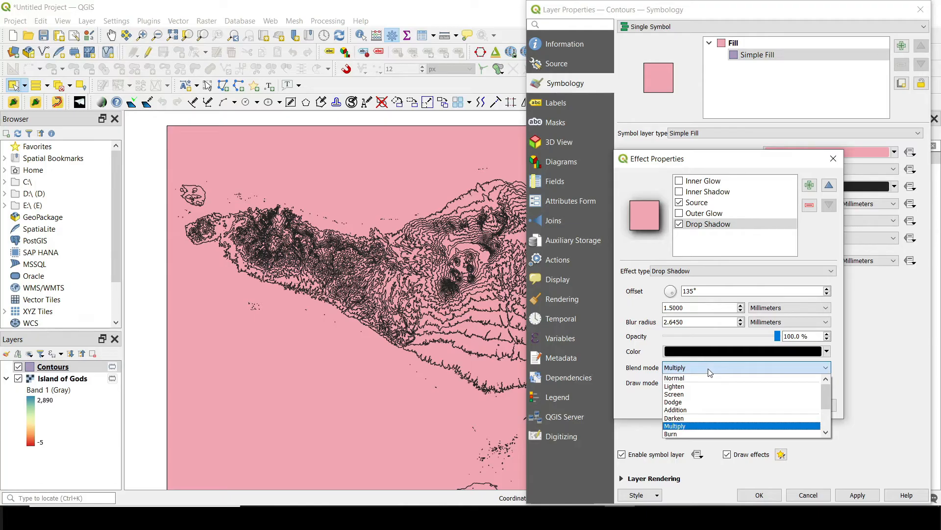
{"action": "left_click", "coordinate": [708, 369]}
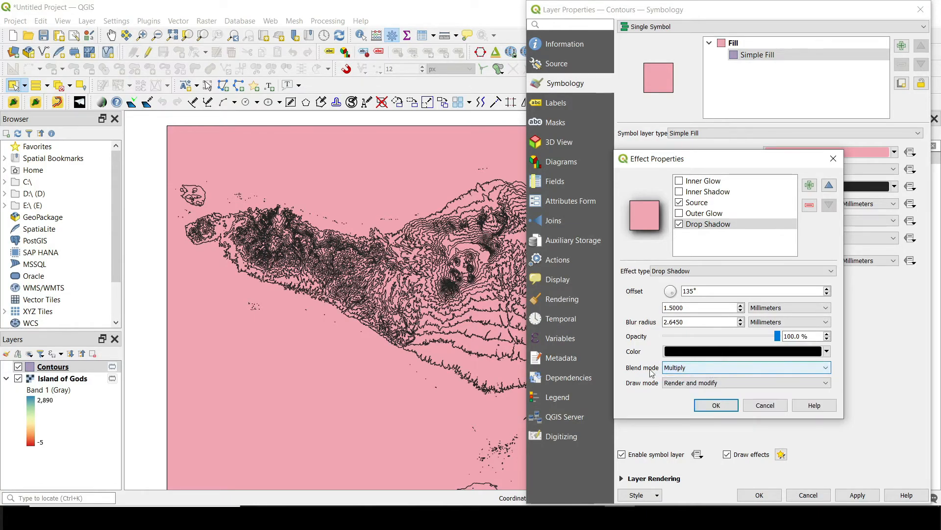
{"action": "left_click", "coordinate": [717, 405]}
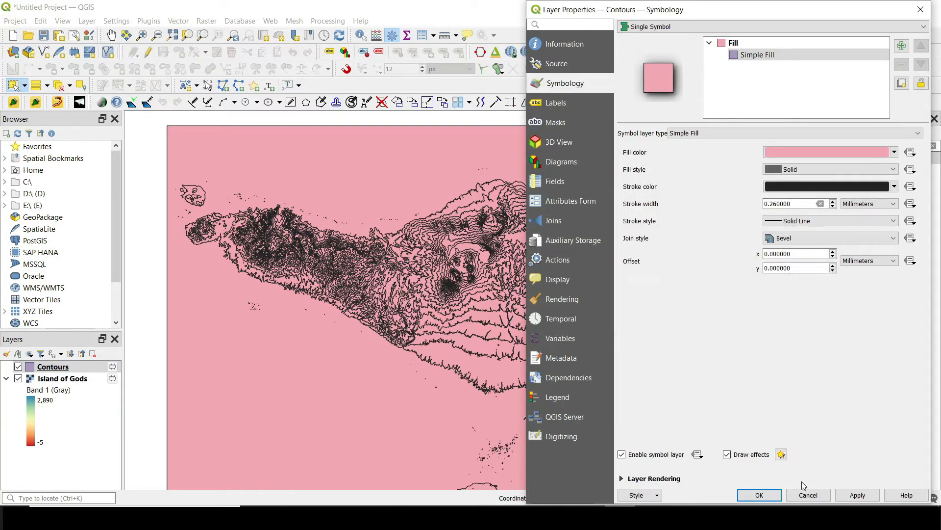
{"action": "left_click", "coordinate": [858, 498]}
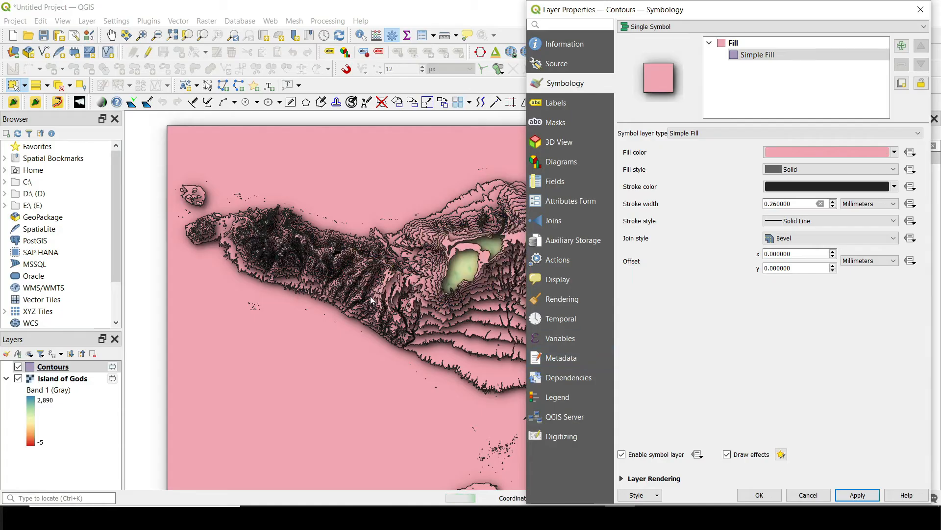
{"action": "left_click", "coordinate": [19, 380]}
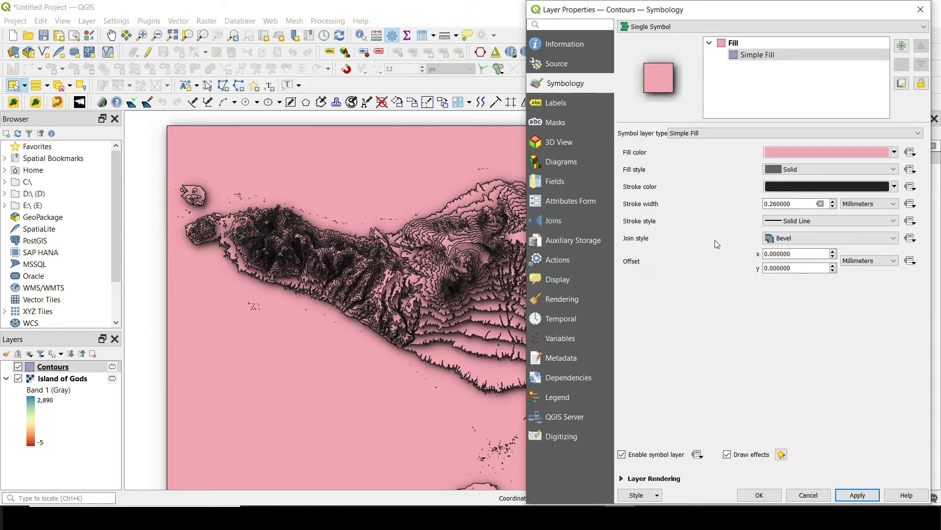
- Set the contour polygons' stroke width to 0 (Hairline) and apply the styling
{"action": "double_click", "coordinate": [775, 203]}
{"action": "triple_click", "coordinate": [799, 203]}
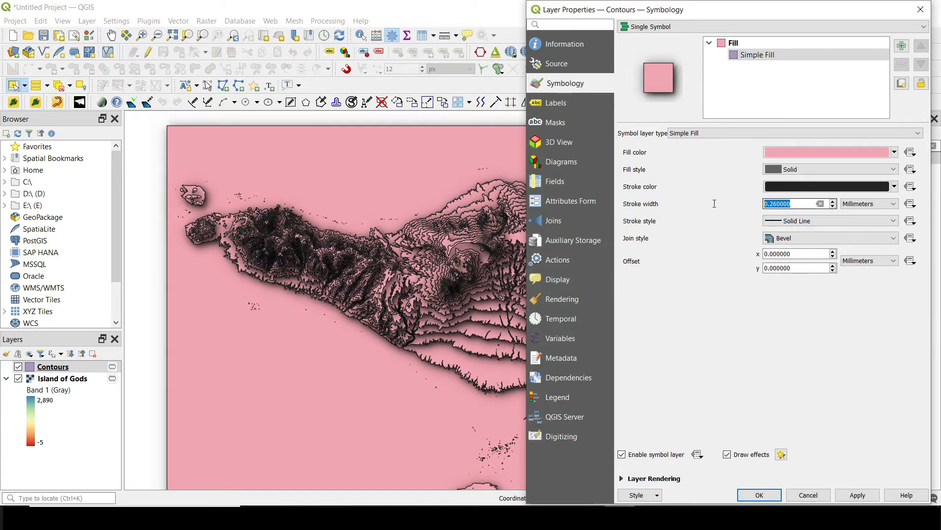
{"action": "type", "text": "0"}
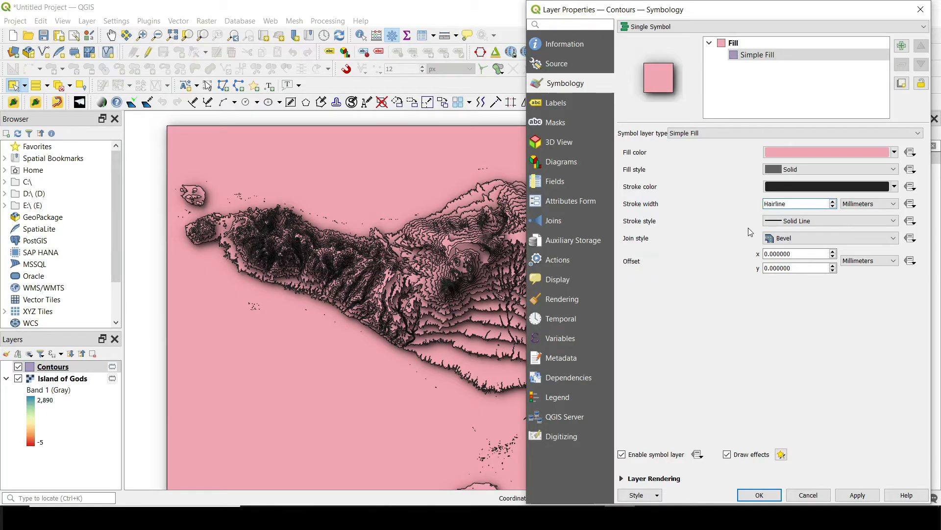
{"action": "left_click", "coordinate": [859, 494]}
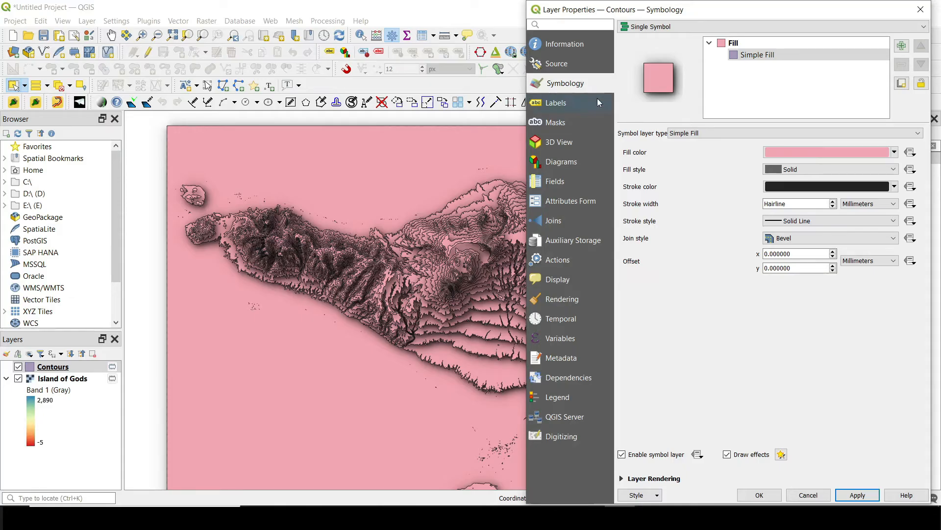
- Switch the Contours layer's symbology from Single Symbol to Graduated
{"action": "left_click", "coordinate": [657, 30]}
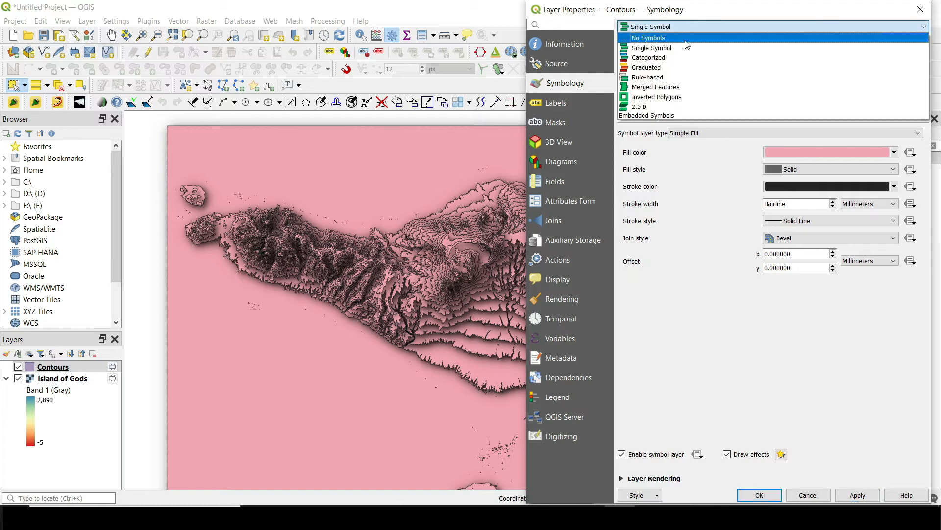
{"action": "left_click", "coordinate": [657, 69]}
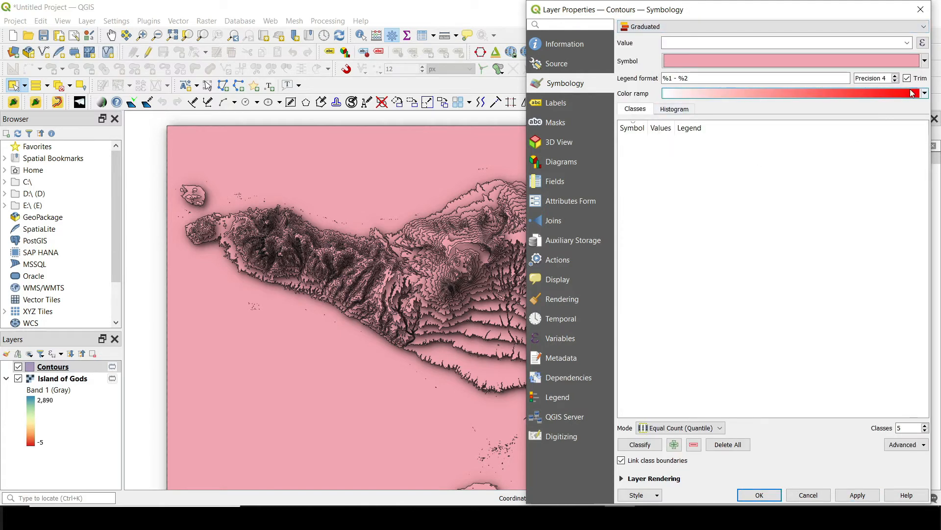
{"action": "left_click", "coordinate": [924, 62]}
{"action": "left_click", "coordinate": [873, 181]}
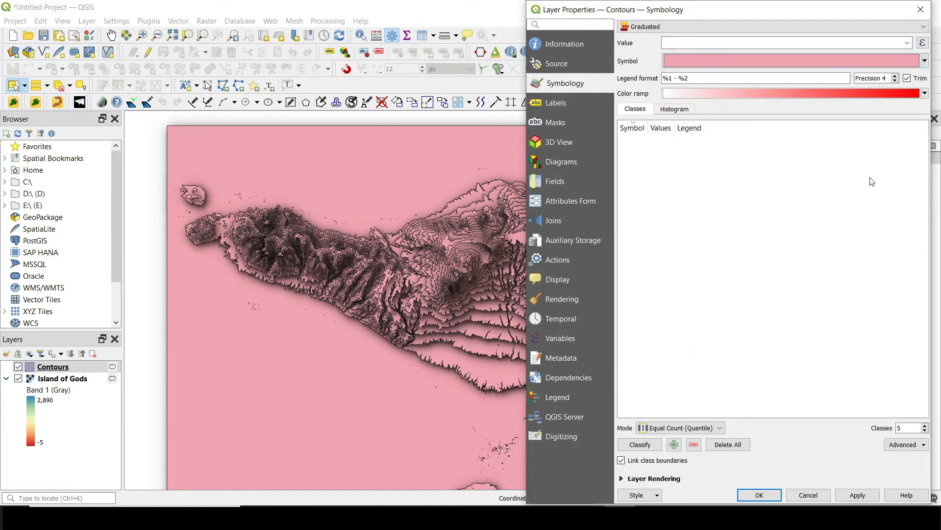
- Try an inverted Magma colour ramp with 15 classes and classify without choosing a value field
{"action": "left_click", "coordinate": [925, 93]}
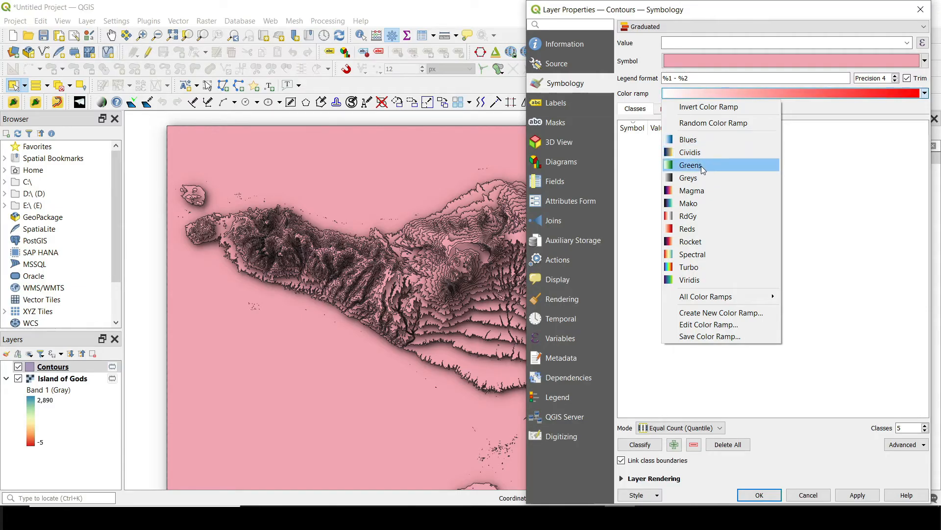
{"action": "left_click", "coordinate": [702, 191]}
{"action": "left_click", "coordinate": [925, 93]}
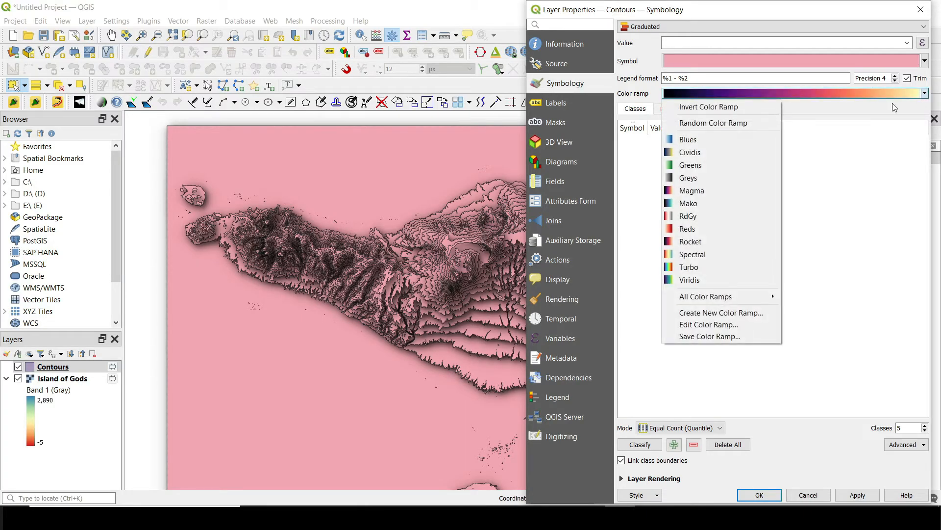
{"action": "left_click", "coordinate": [715, 108]}
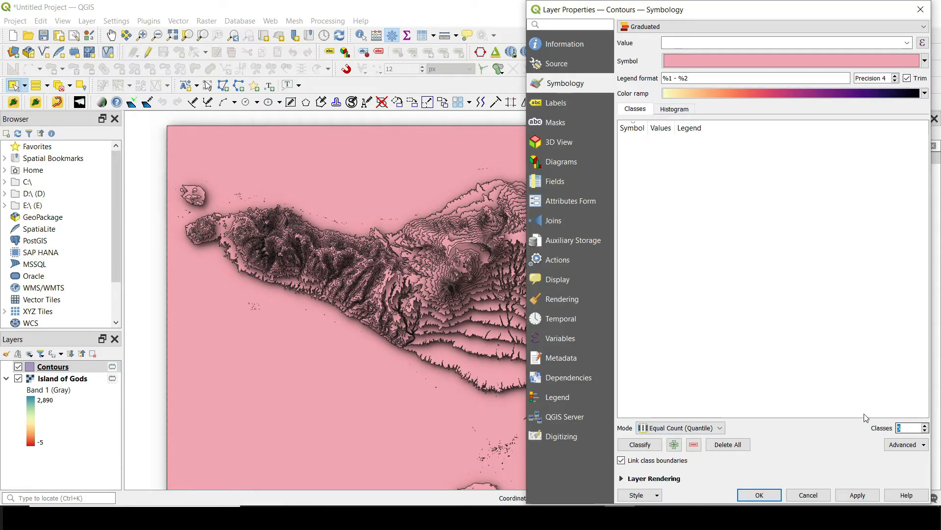
{"action": "type", "text": "1"}
{"action": "left_click", "coordinate": [638, 444]}
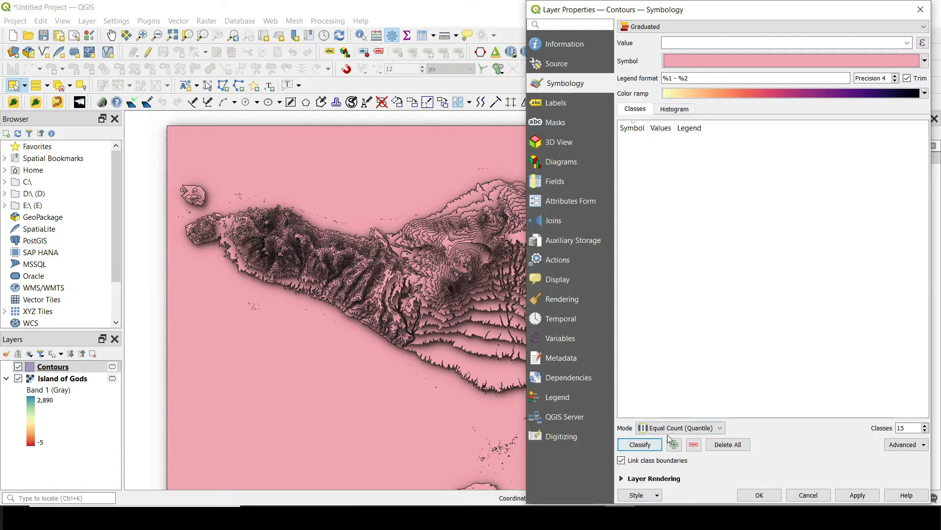
- Try the Blues colour ramp with 10 classes, classify and apply the styling without a value field
{"action": "left_click", "coordinate": [925, 93]}
{"action": "left_click", "coordinate": [689, 139]}
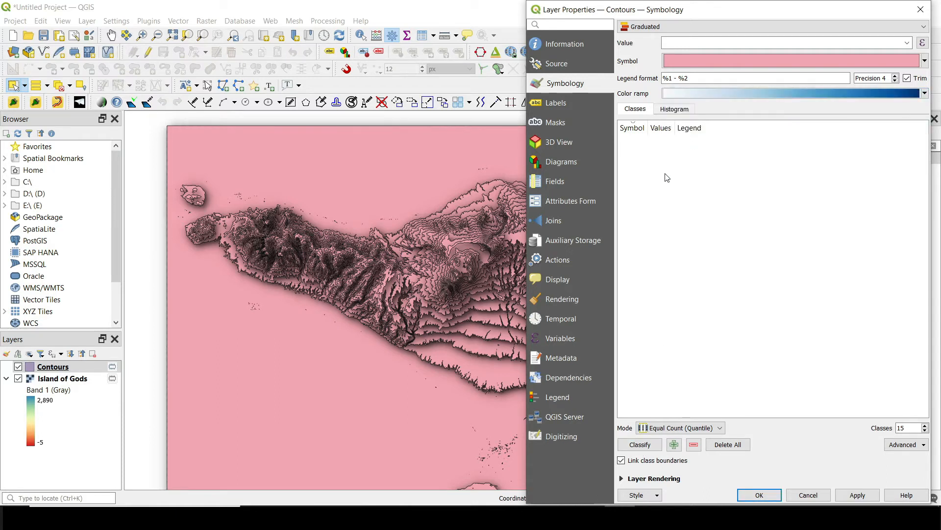
{"action": "left_click", "coordinate": [641, 448]}
{"action": "left_click_drag", "start_coordinate": [913, 428], "coordinate": [860, 424]}
{"action": "type", "text": "10"}
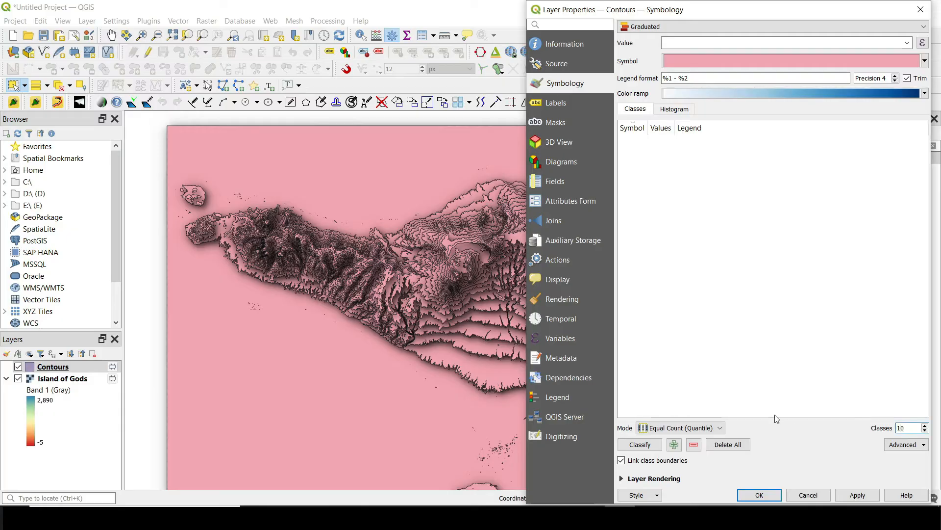
{"action": "left_click", "coordinate": [650, 450]}
{"action": "left_click", "coordinate": [854, 497]}
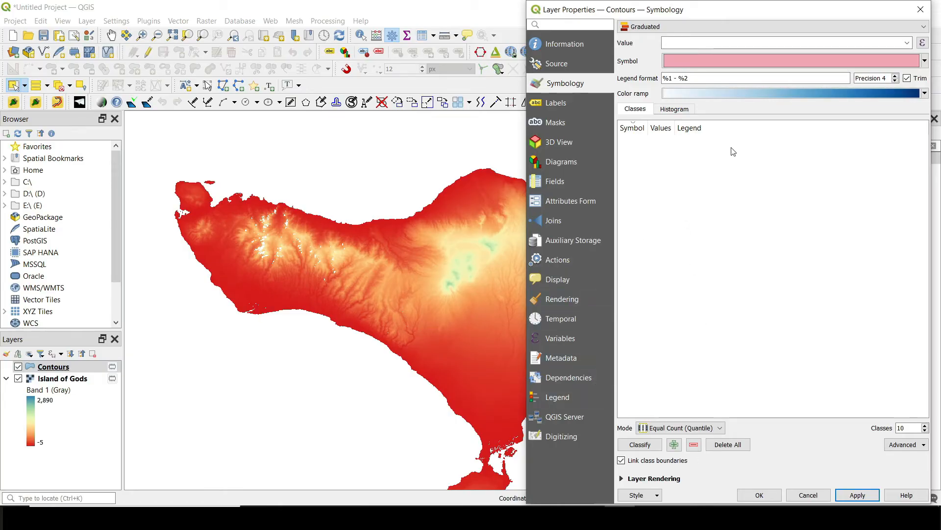
- Grade the contours by ELEV_MAX into 15 classes with an inverted Magma colour ramp and apply the styling
{"action": "left_click", "coordinate": [907, 43]}
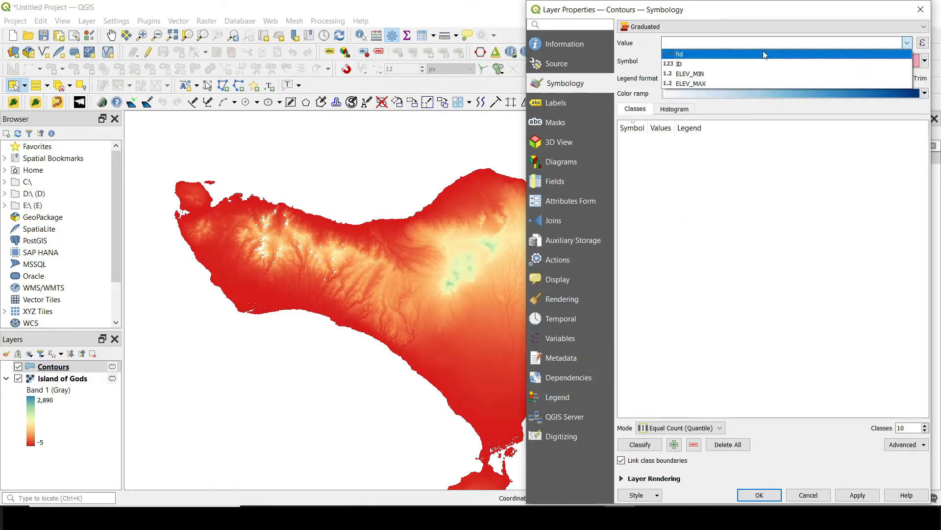
{"action": "left_click", "coordinate": [711, 82]}
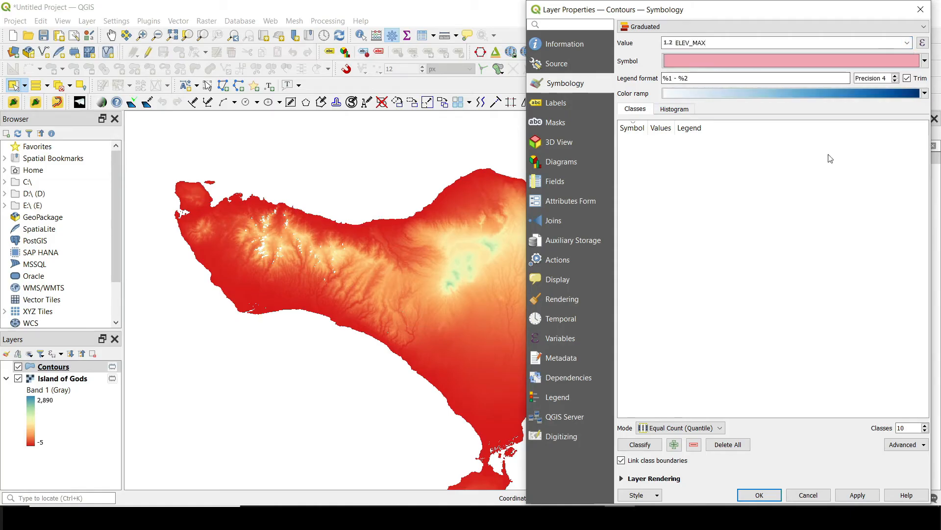
{"action": "left_click", "coordinate": [925, 93]}
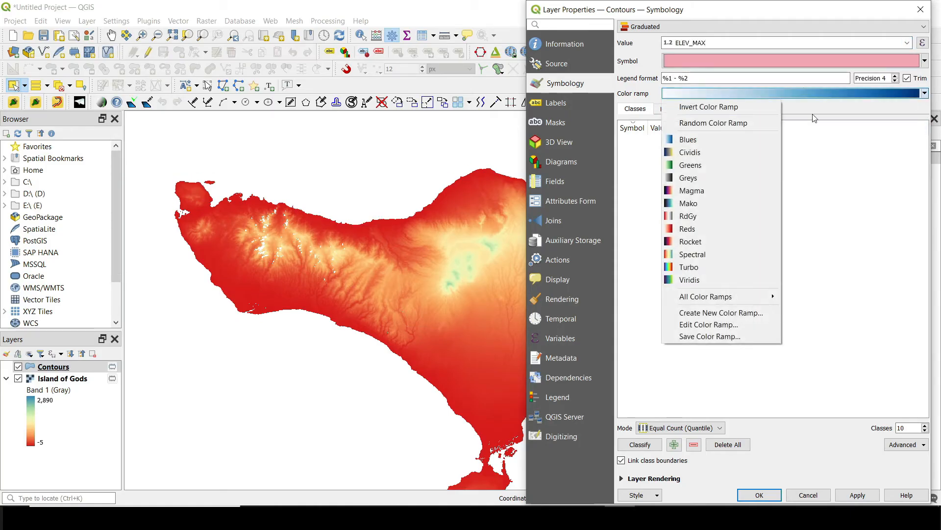
{"action": "left_click", "coordinate": [698, 190]}
{"action": "left_click", "coordinate": [925, 94]}
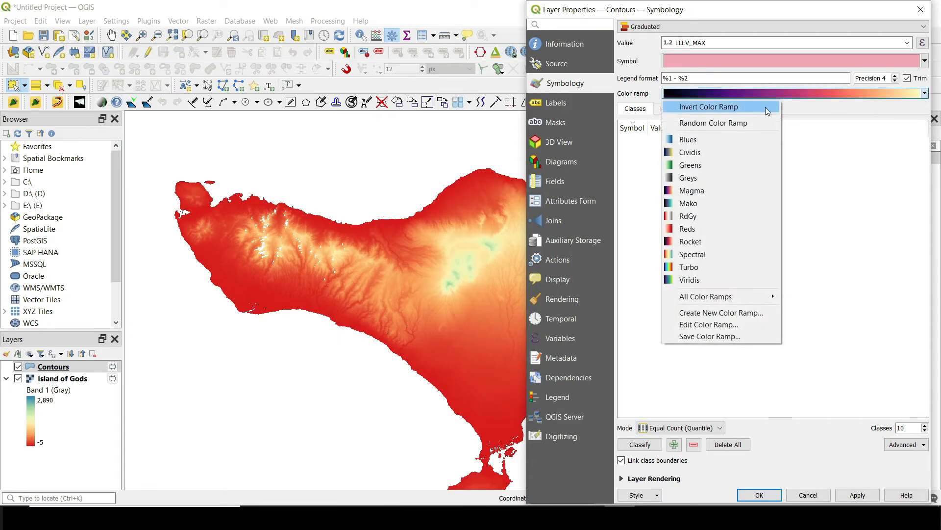
{"action": "left_click", "coordinate": [716, 107]}
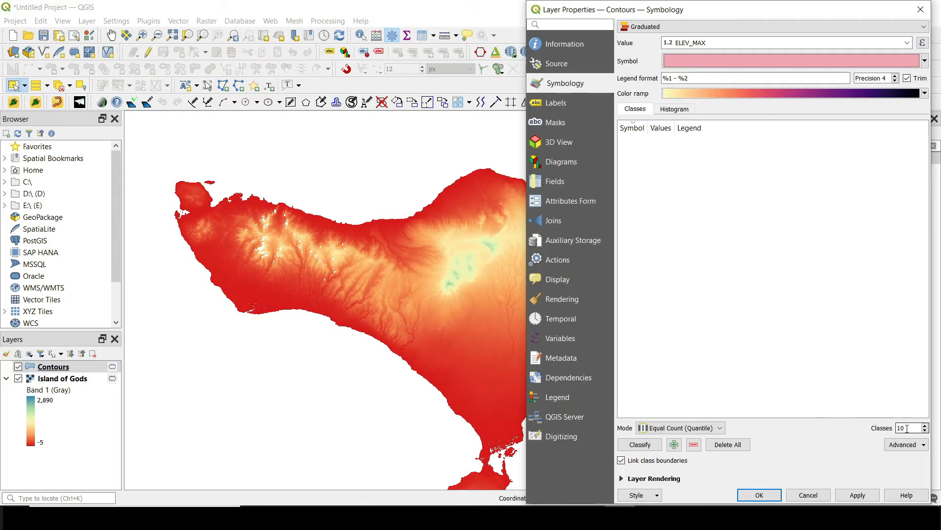
{"action": "type", "text": "15"}
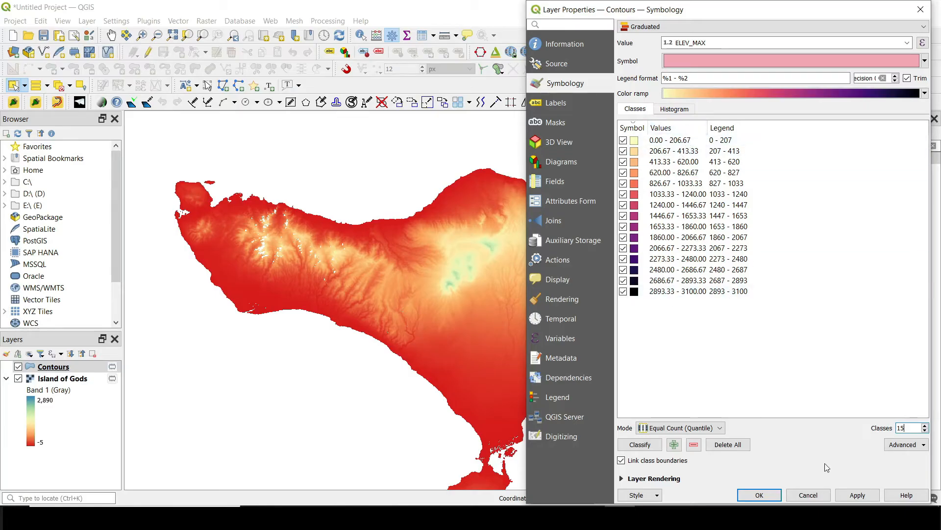
{"action": "left_click", "coordinate": [839, 495]}
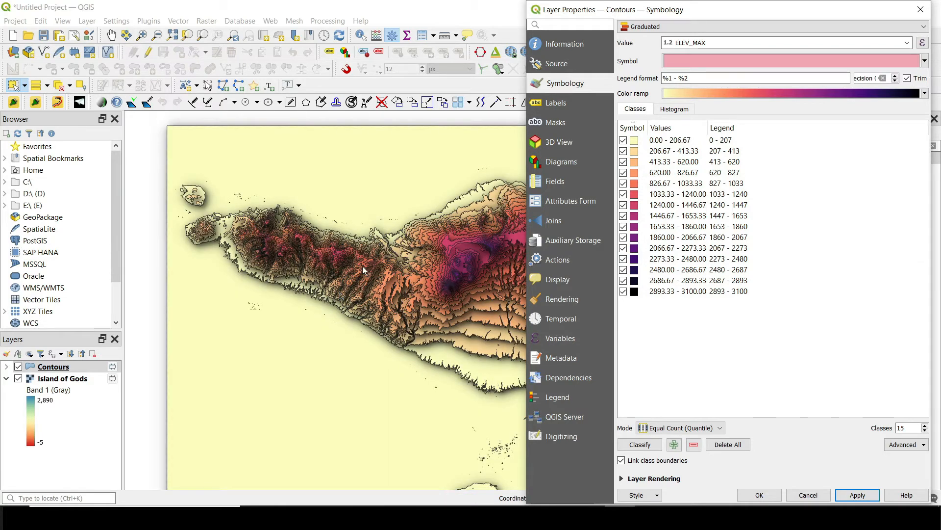
- Try the Magma ramp in its original direction, from black to light yellow, and apply it
{"action": "left_click", "coordinate": [924, 93]}
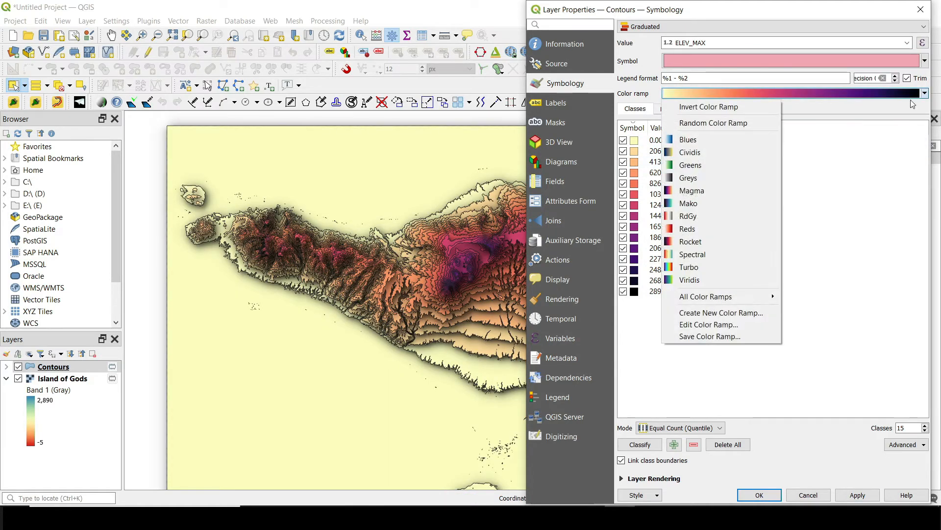
{"action": "left_click", "coordinate": [709, 115]}
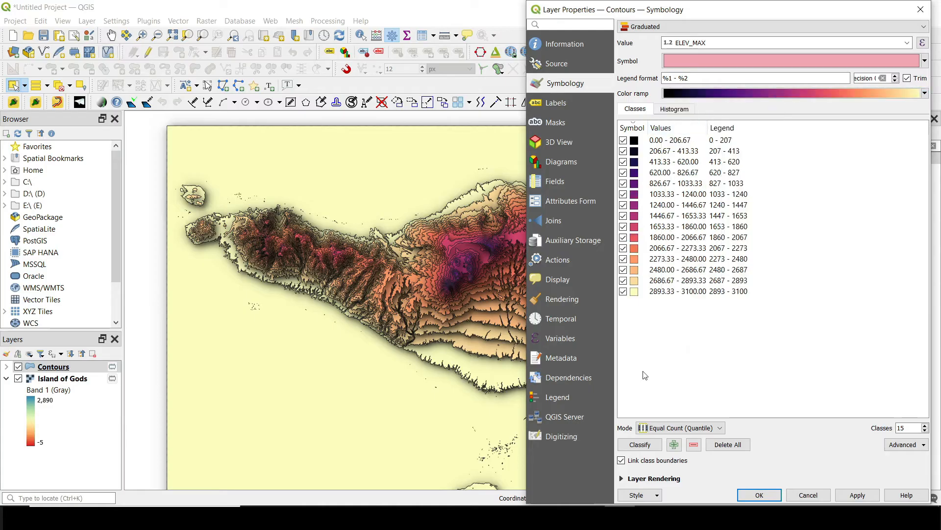
{"action": "left_click", "coordinate": [857, 495]}
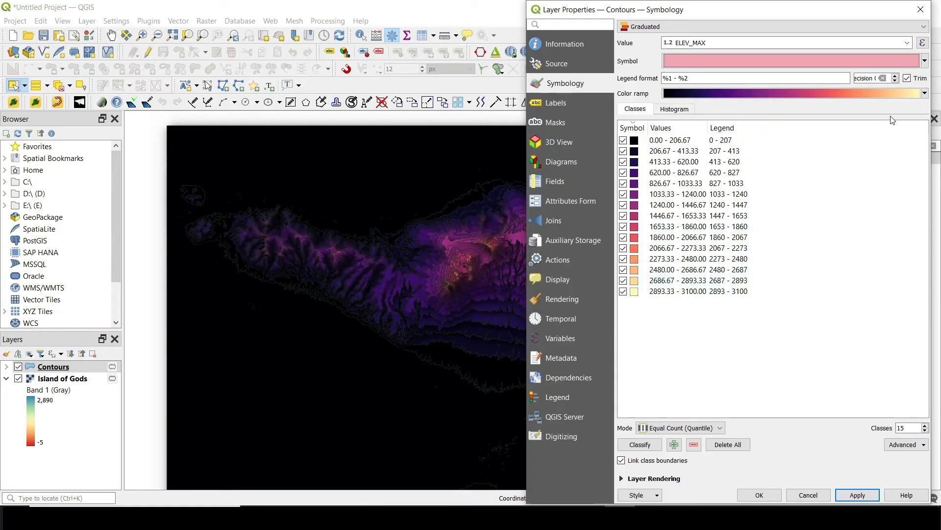
- Change the colour ramp to Blues, invert it so low elevations are dark, and apply the styling
{"action": "left_click", "coordinate": [924, 93]}
{"action": "left_click", "coordinate": [696, 140]}
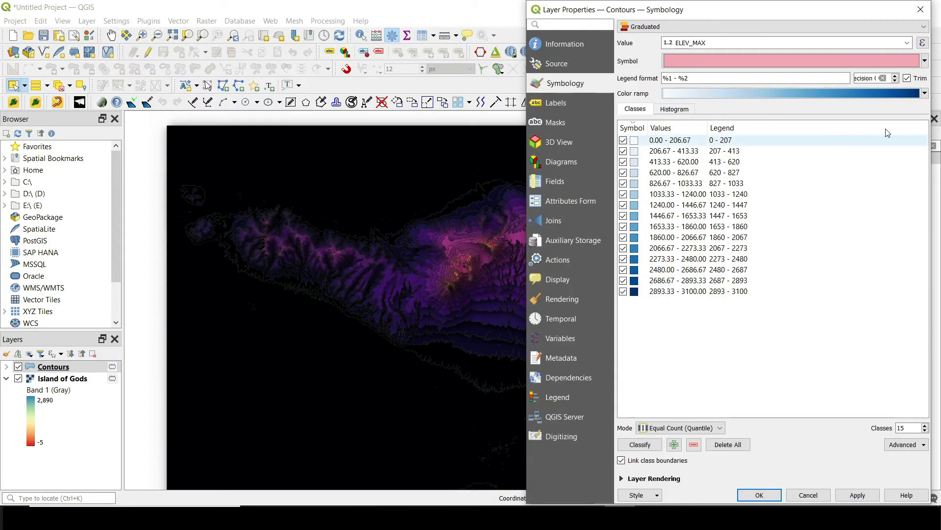
{"action": "left_click", "coordinate": [730, 95]}
{"action": "left_click", "coordinate": [730, 106]}
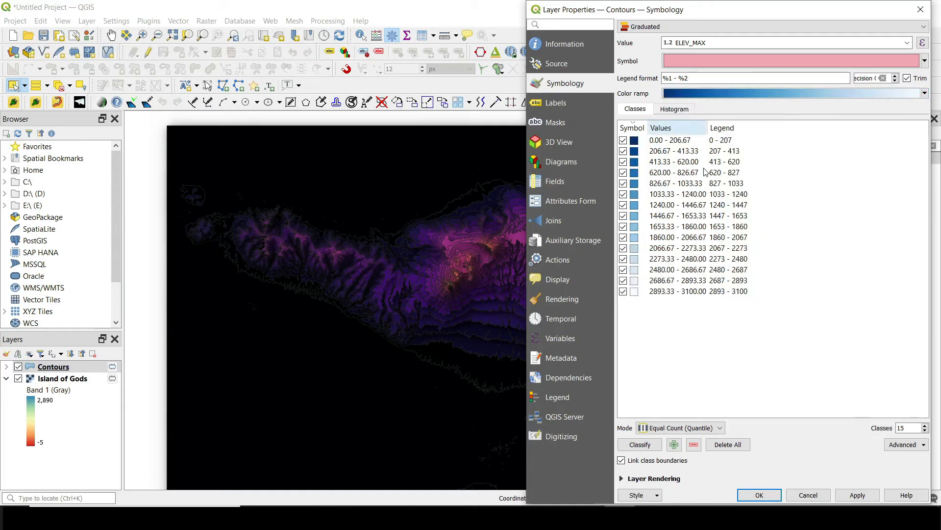
{"action": "left_click", "coordinate": [858, 495]}
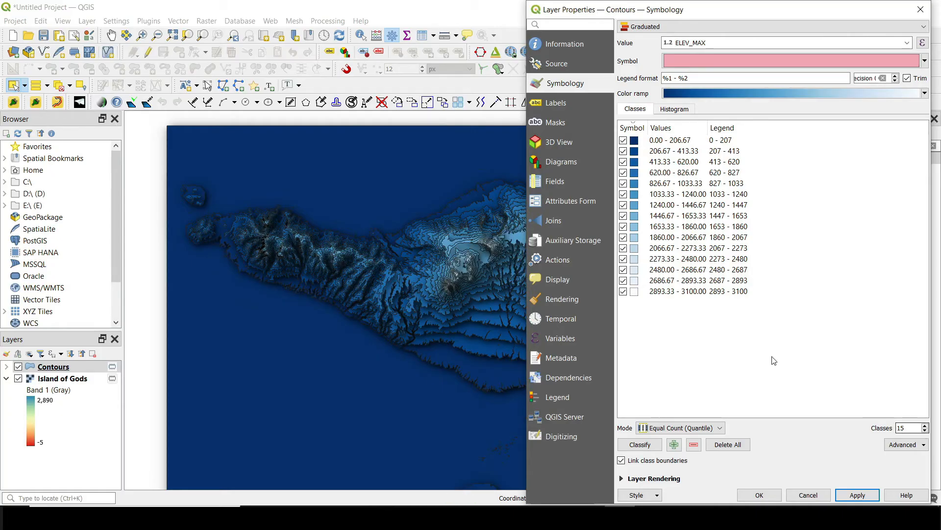
{"action": "left_click_drag", "start_coordinate": [609, 16], "coordinate": [696, 67]}
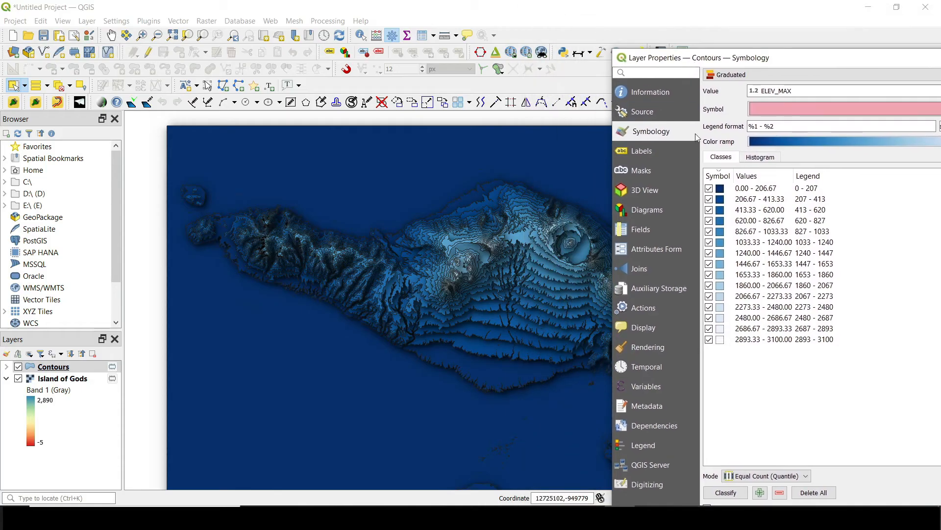
{"action": "left_click", "coordinate": [722, 192]}
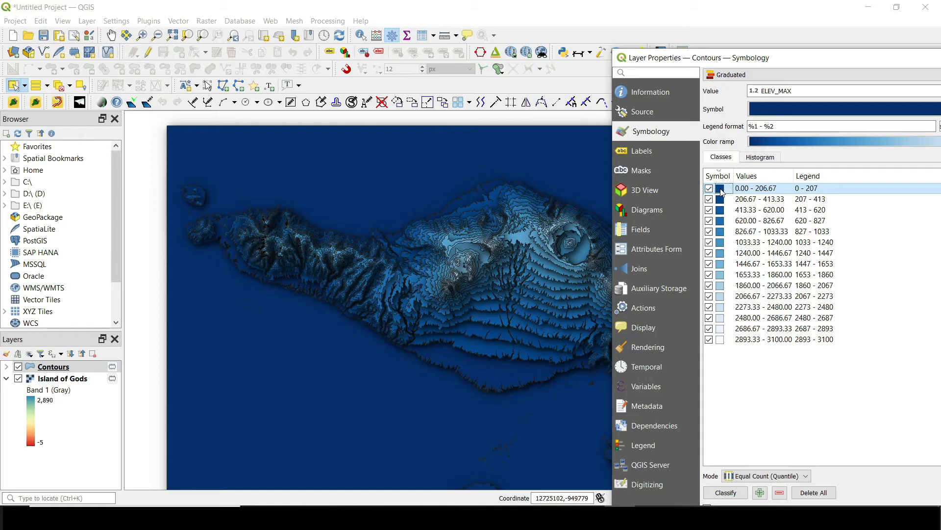
{"action": "double_click", "coordinate": [722, 192]}
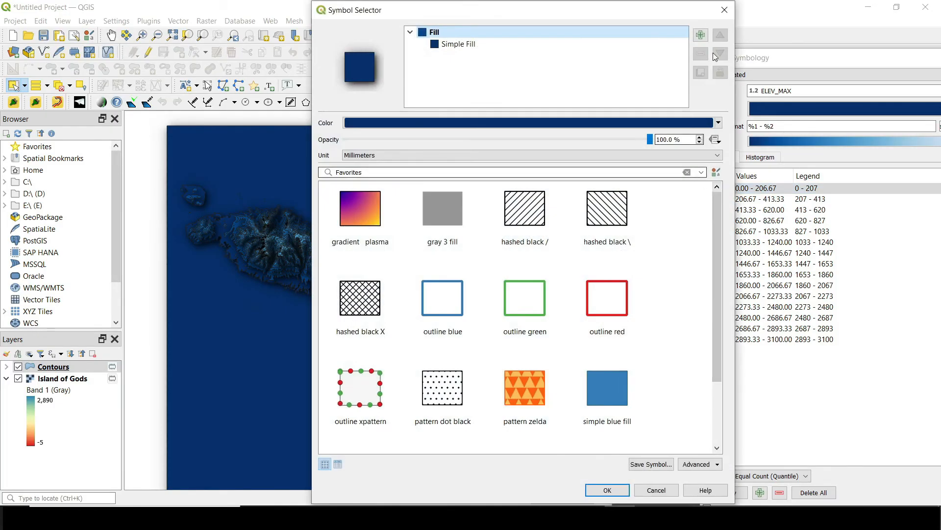
{"action": "left_click", "coordinate": [724, 8]}
- Try 30 classes for the graduated contours and reduce the number of classes to 20
{"action": "left_click_drag", "start_coordinate": [737, 55], "coordinate": [571, 28]}
{"action": "left_click_drag", "start_coordinate": [828, 450], "coordinate": [798, 449]}
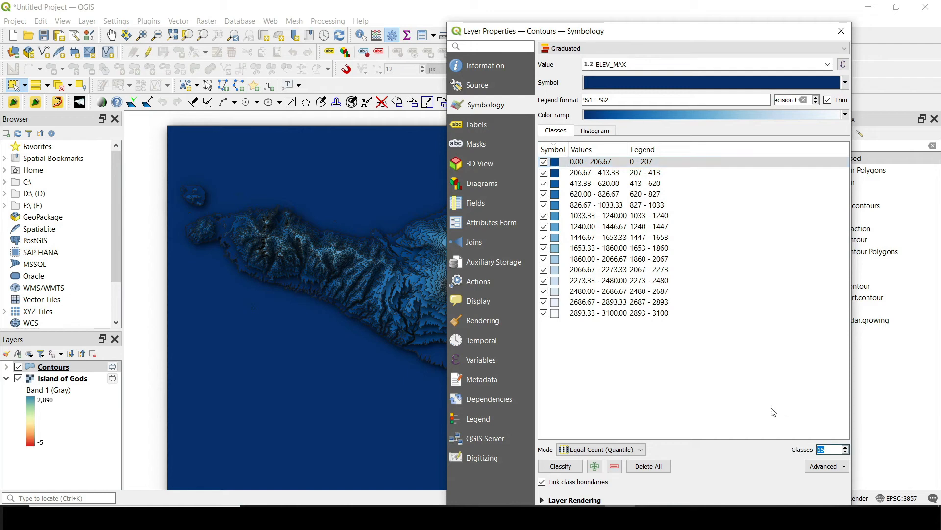
{"action": "type", "text": "30"}
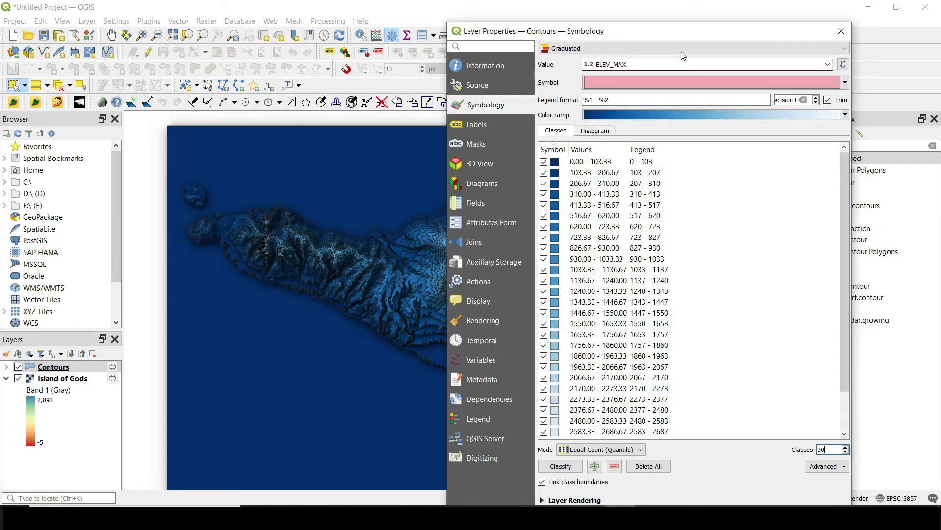
{"action": "left_click_drag", "start_coordinate": [686, 35], "coordinate": [720, 19]}
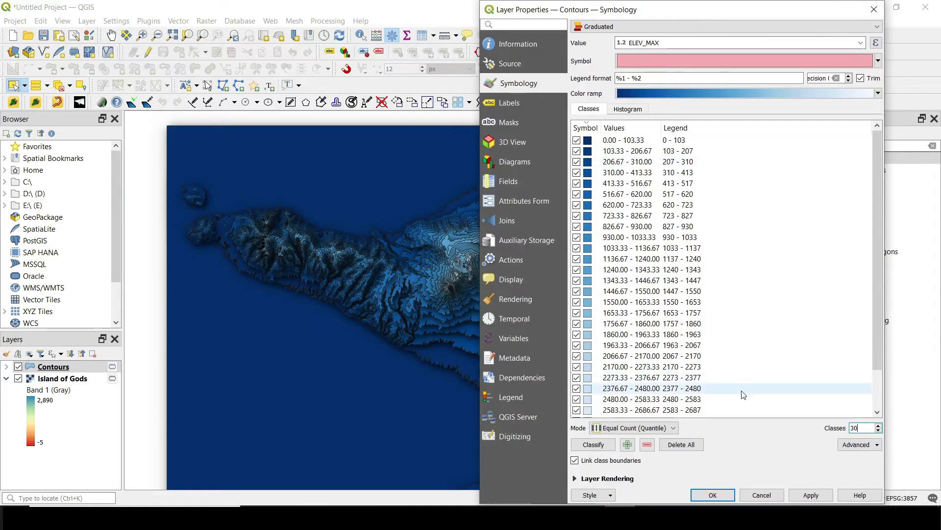
{"action": "double_click", "coordinate": [857, 427]}
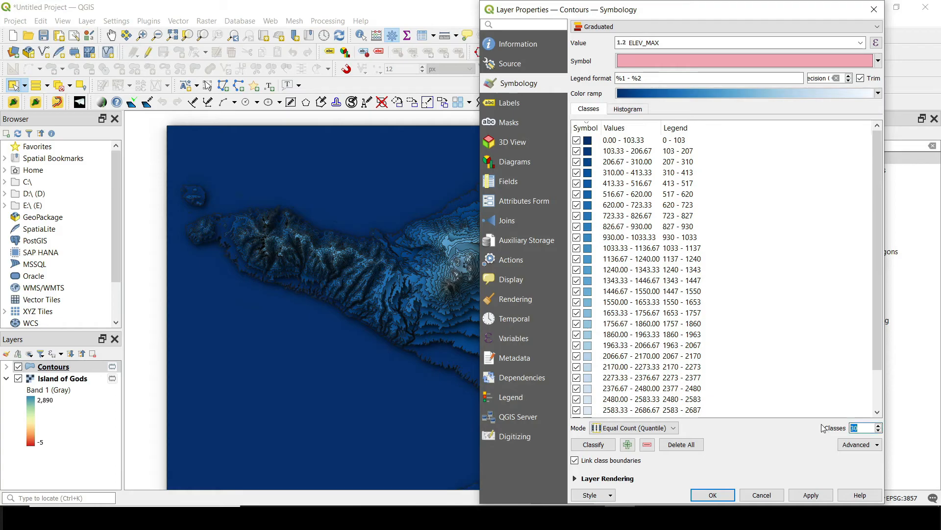
{"action": "type", "text": "20"}
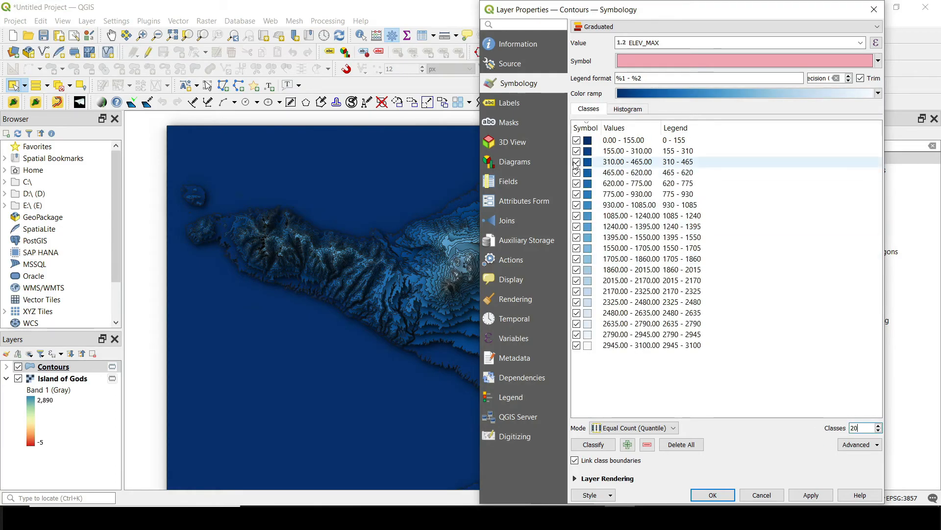
- Recolour the lowest elevation class (0 - 155) to grey #8d8d8d and apply the styling to the map
{"action": "double_click", "coordinate": [588, 143]}
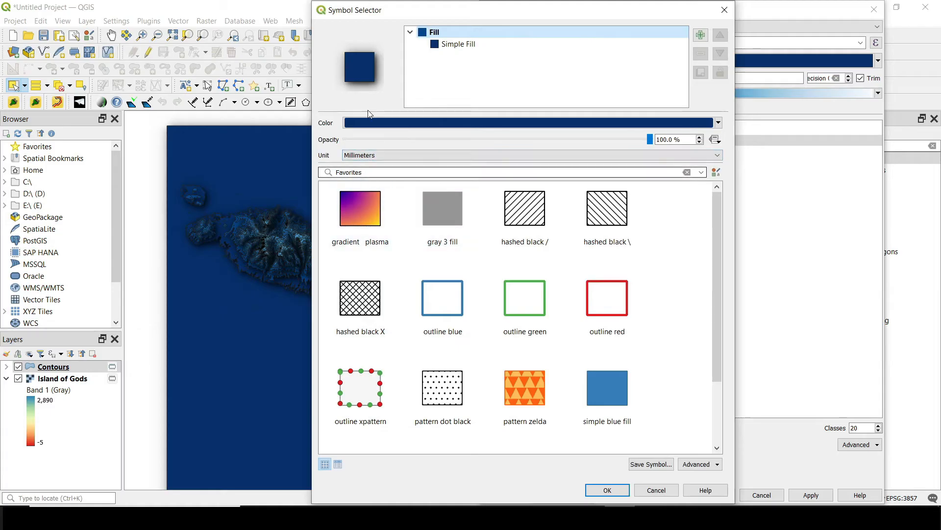
{"action": "left_click", "coordinate": [427, 122]}
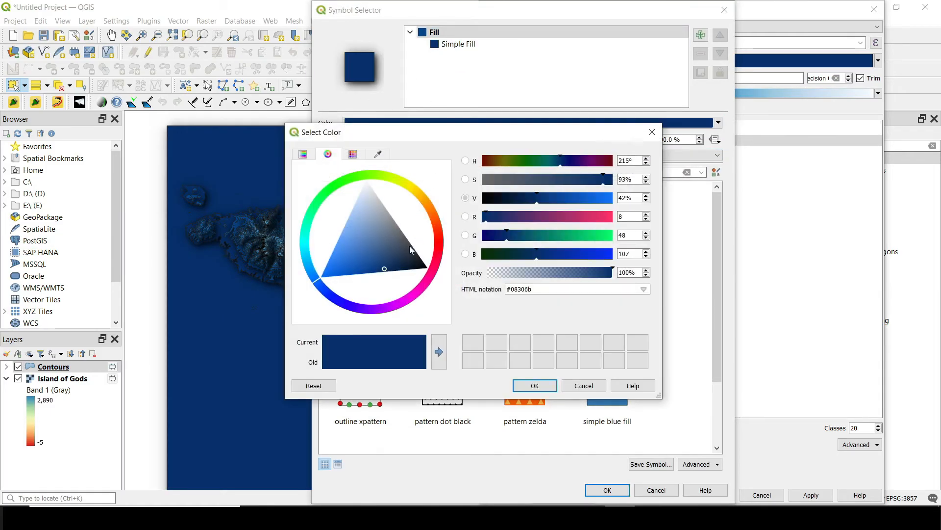
{"action": "left_click_drag", "start_coordinate": [410, 245], "coordinate": [399, 225]}
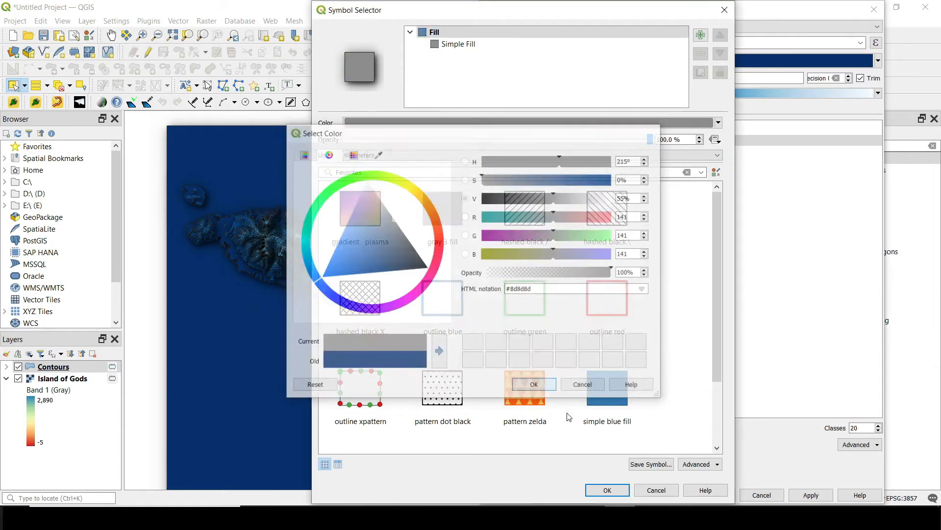
{"action": "left_click", "coordinate": [535, 385]}
{"action": "left_click", "coordinate": [606, 490]}
{"action": "left_click", "coordinate": [808, 492]}
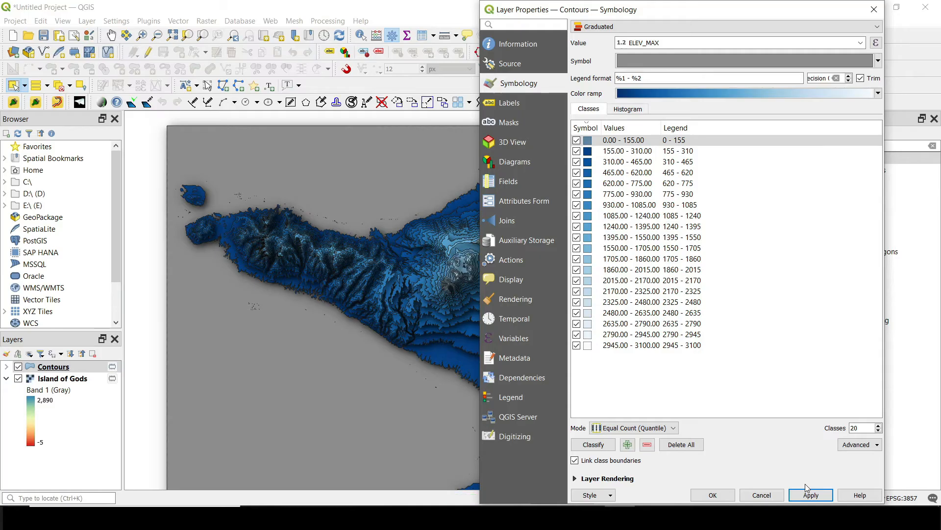
- Accept the Contours symbology, hide the Island of Gods raster and collapse its legend in the layer list
{"action": "left_click", "coordinate": [713, 495]}
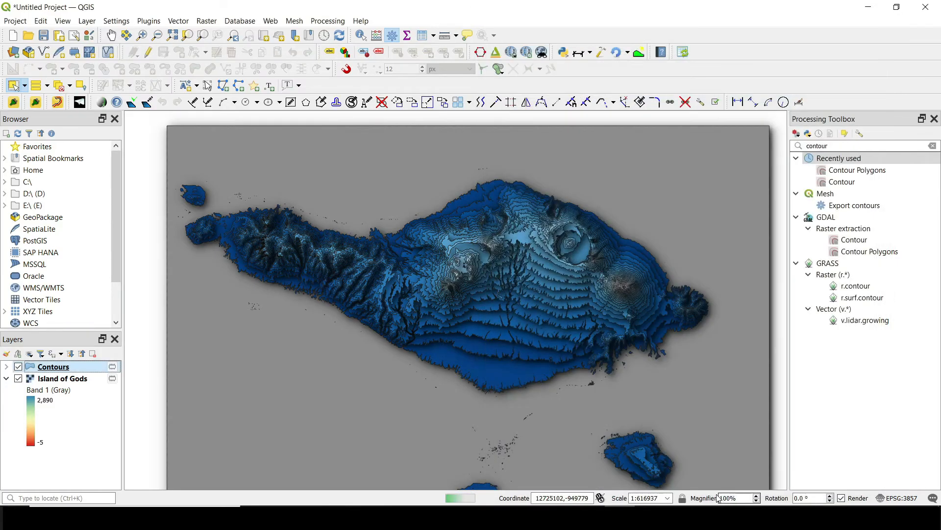
{"action": "mouse_move", "coordinate": [587, 339]}
{"action": "left_mouse_down"}
{"action": "mouse_move", "coordinate": [587, 350]}
{"action": "mouse_move", "coordinate": [592, 333]}
{"action": "left_mouse_up"}
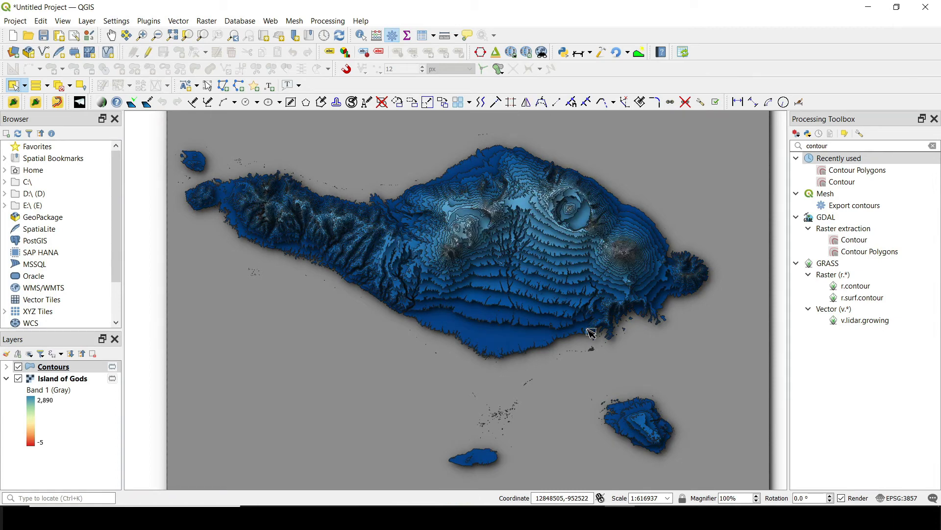
{"action": "left_click", "coordinate": [26, 382]}
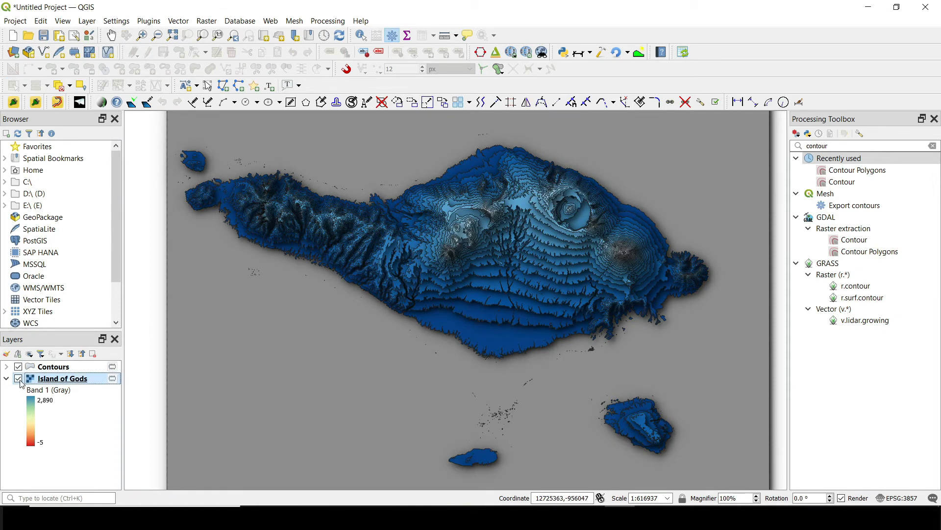
{"action": "left_click", "coordinate": [19, 378]}
{"action": "left_click", "coordinate": [6, 378]}
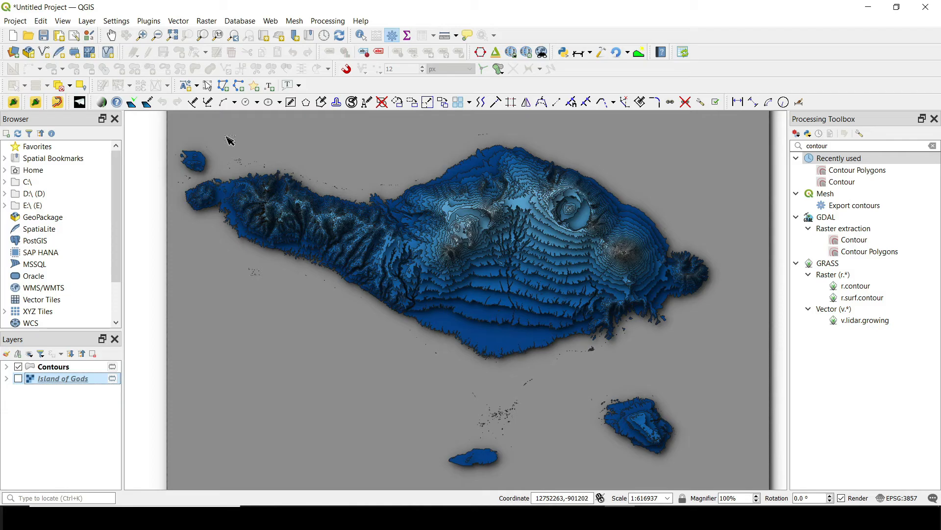
- Create a new print layout from an empty layout, leaving its title blank
{"action": "left_click", "coordinate": [74, 35]}
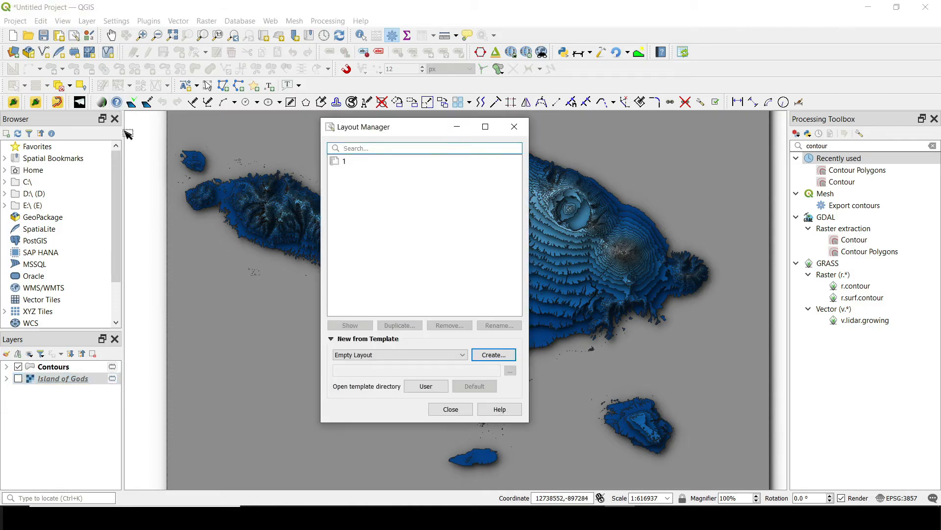
{"action": "left_click", "coordinate": [493, 354]}
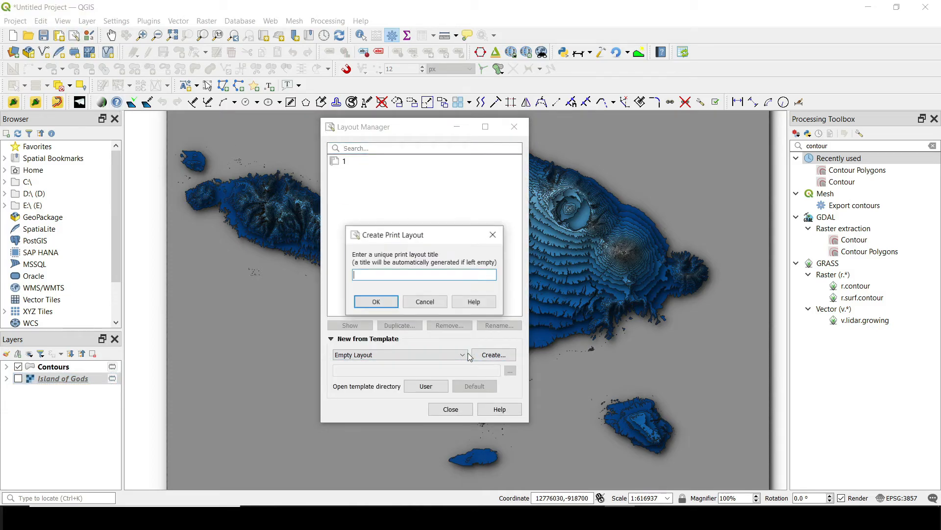
{"action": "left_click", "coordinate": [393, 302]}
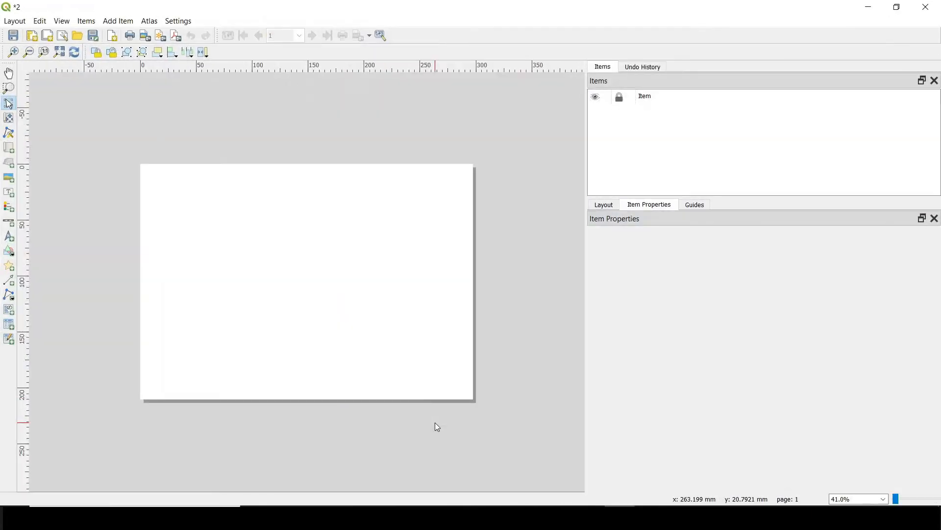
- Add a map covering the whole layout page and shift its content slightly to centre the islands
{"action": "left_click", "coordinate": [9, 147]}
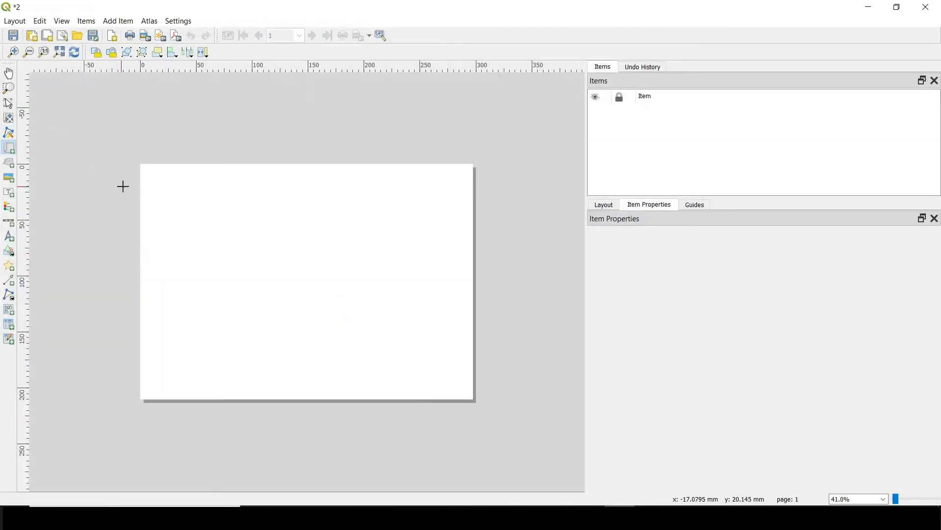
{"action": "left_click_drag", "start_coordinate": [142, 165], "coordinate": [474, 399]}
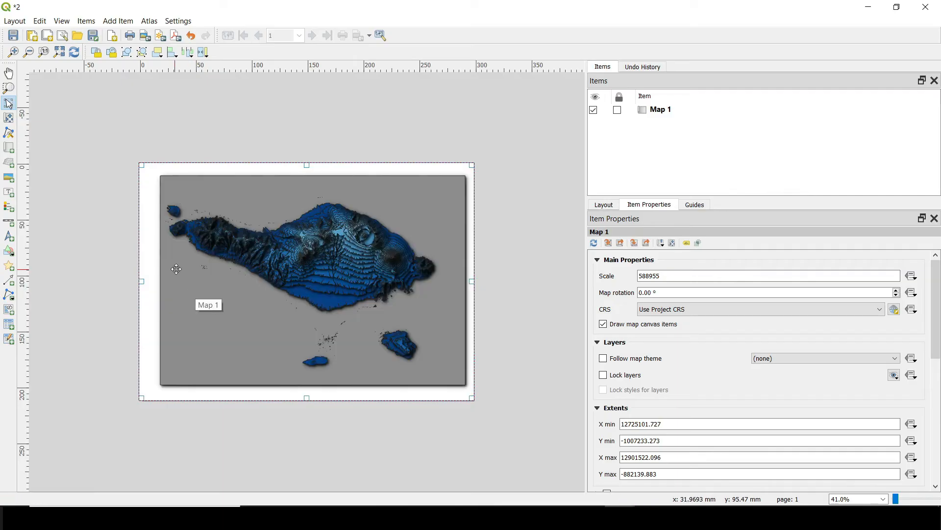
{"action": "left_click", "coordinate": [9, 118]}
{"action": "left_click_drag", "start_coordinate": [292, 290], "coordinate": [284, 292]}
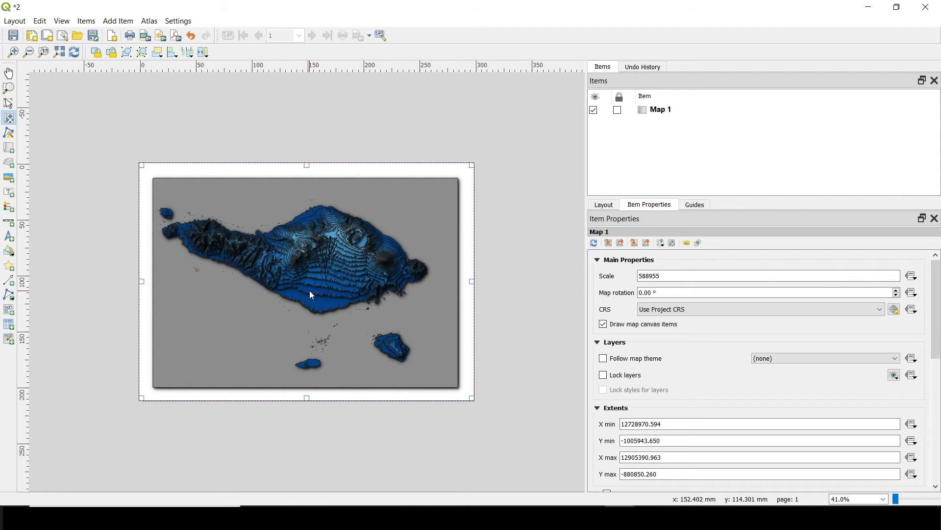
- Add a legend over the map's lower-left area, turn off its auto update and remove the Island of Gods entry
{"action": "left_click", "coordinate": [10, 206]}
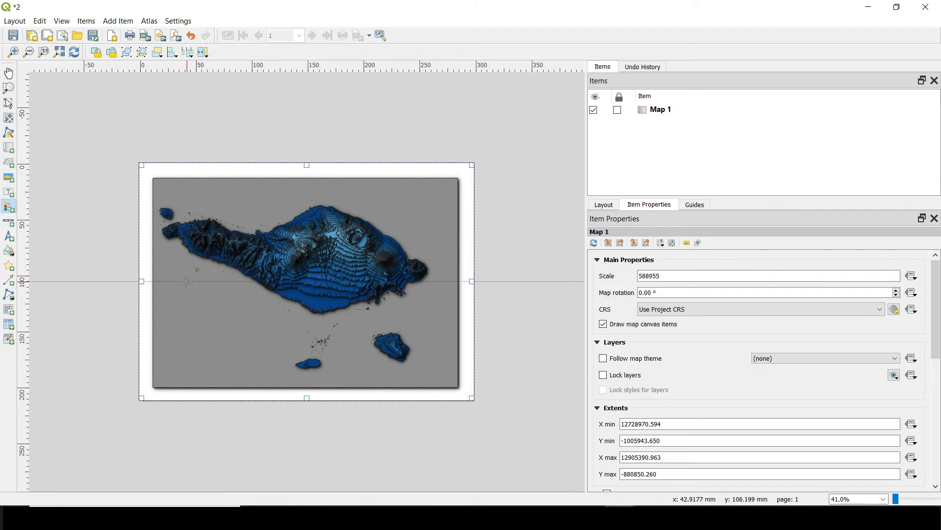
{"action": "left_click_drag", "start_coordinate": [168, 281], "coordinate": [240, 363]}
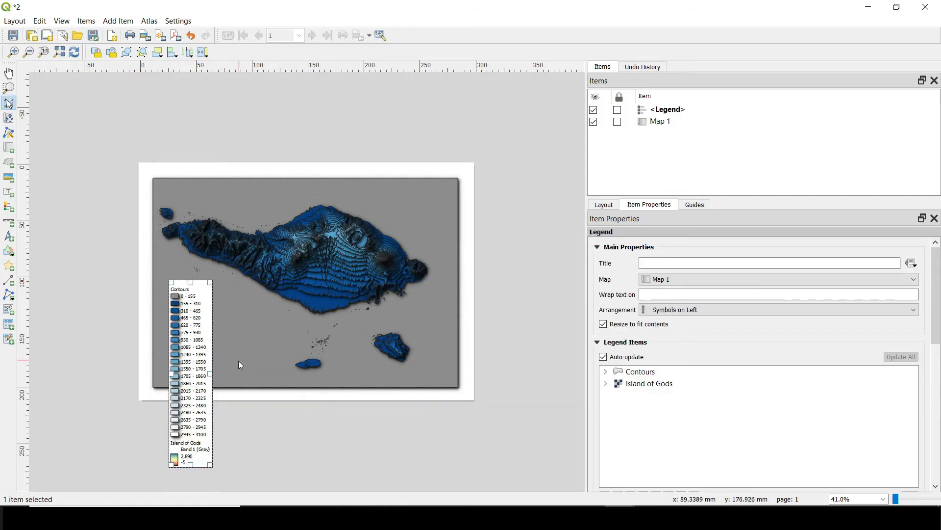
{"action": "left_click_drag", "start_coordinate": [193, 345], "coordinate": [191, 364]}
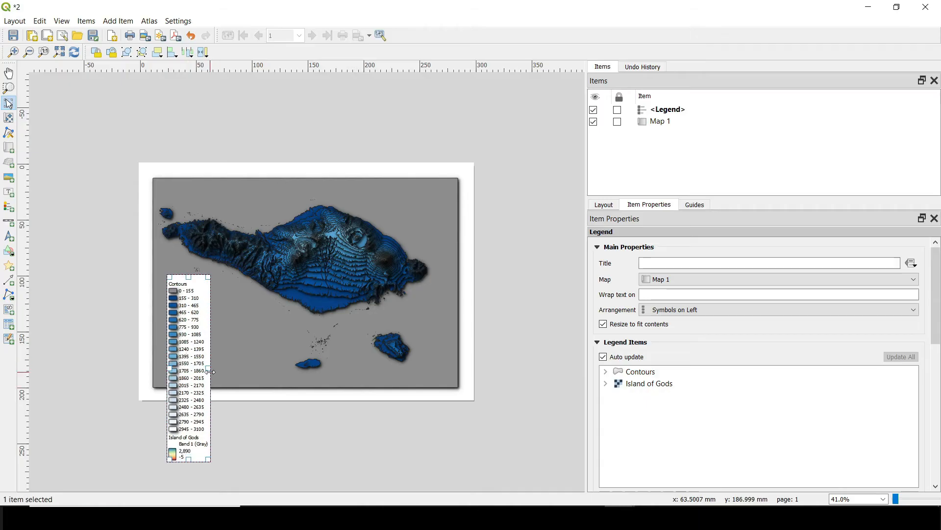
{"action": "left_click", "coordinate": [603, 357]}
{"action": "left_click", "coordinate": [647, 383]}
- Turn off the legend's background and shift the legend slightly up towards the map's left edge
{"action": "left_click_drag", "start_coordinate": [936, 331], "coordinate": [938, 417]}
{"action": "left_click", "coordinate": [656, 391]}
{"action": "left_click", "coordinate": [608, 392]}
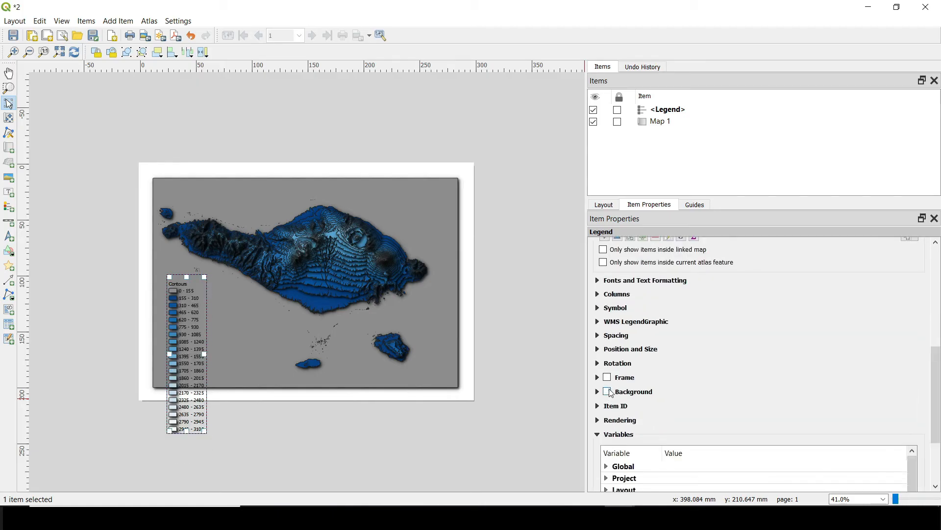
{"action": "left_click_drag", "start_coordinate": [195, 354], "coordinate": [192, 349]}
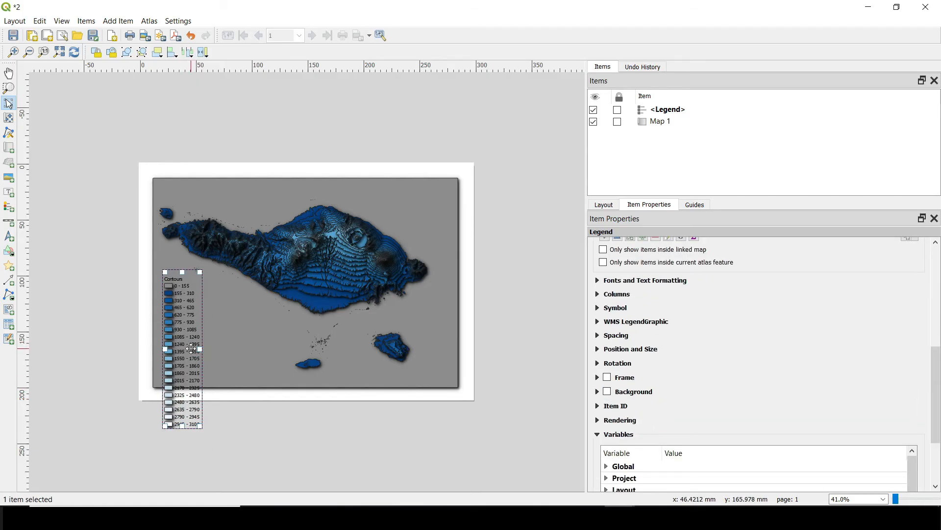
- Examine the shaded contours up close in the print layout, and close the layout and the Layout Manager
{"action": "scroll", "coordinate": [289, 285], "scroll_direction": "up", "scroll_amount": 2}
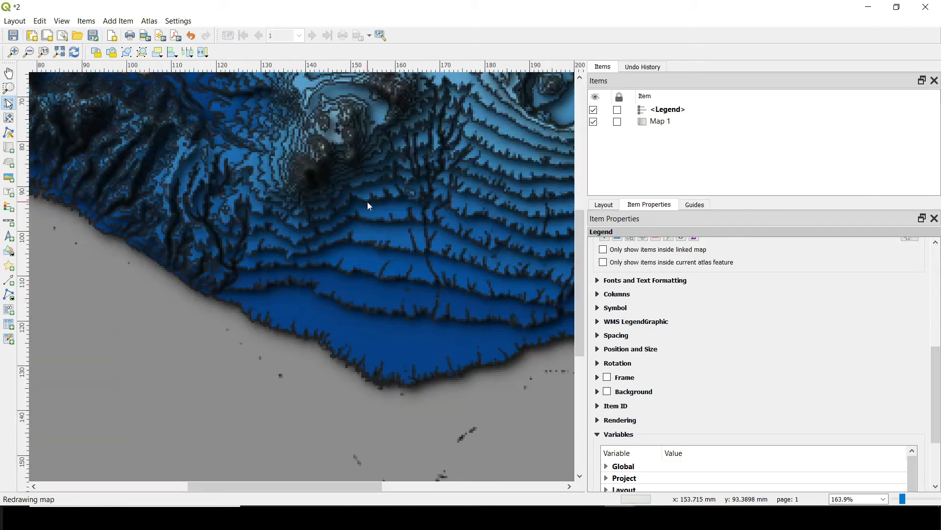
{"action": "left_click_drag", "start_coordinate": [581, 279], "coordinate": [574, 220]}
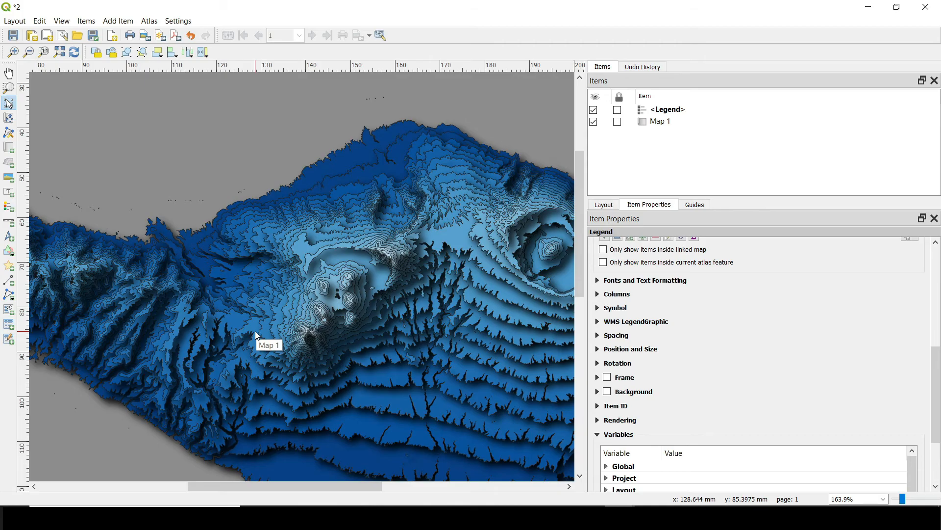
{"action": "left_click", "coordinate": [933, 10]}
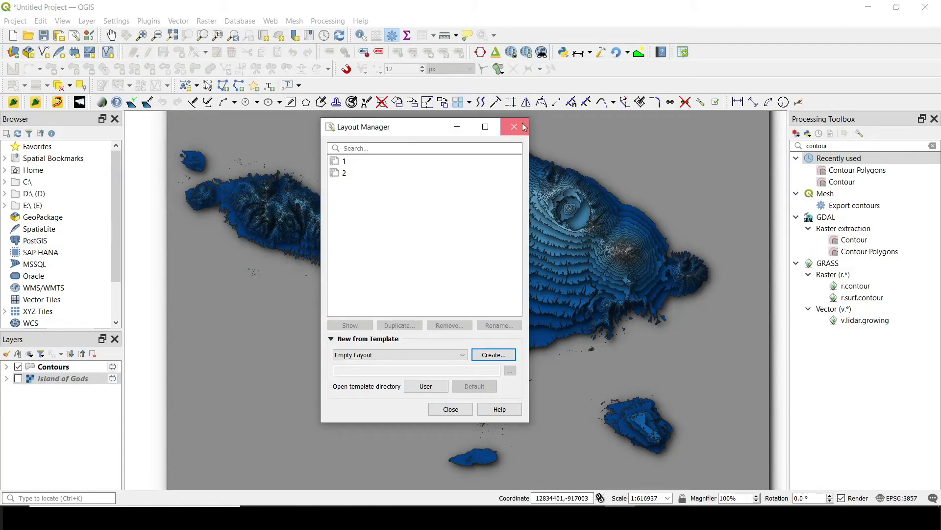
{"action": "left_click", "coordinate": [515, 126]}
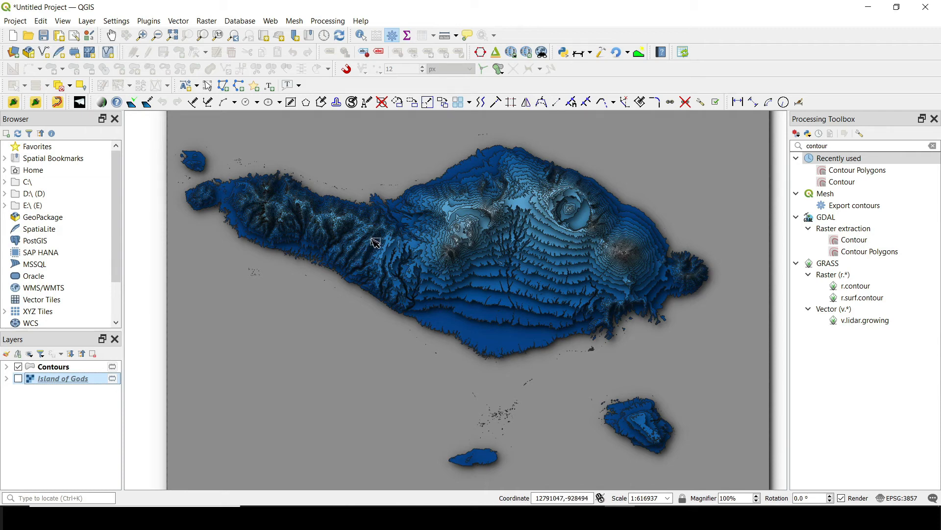
- Open the Qgis2threejs Exporter and show the Contours polygon layer in the 3D scene
{"action": "left_click", "coordinate": [497, 55]}
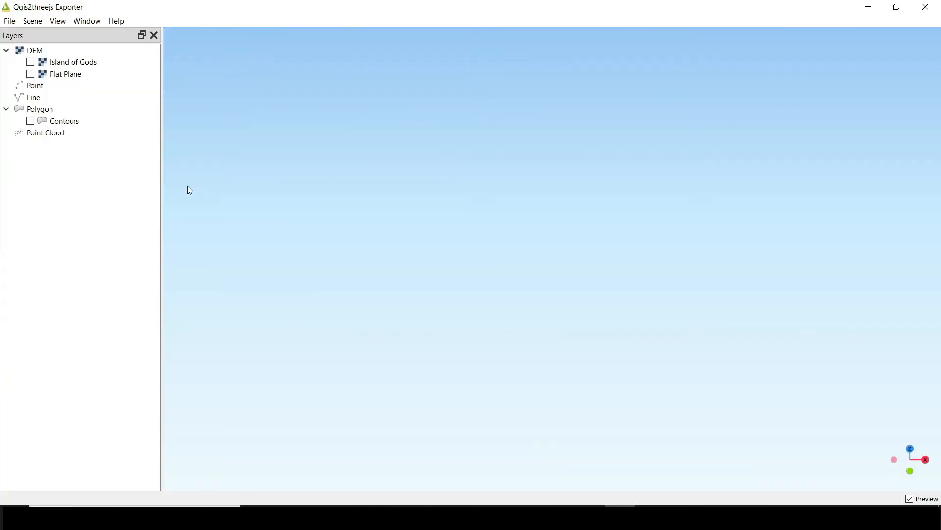
{"action": "left_click", "coordinate": [30, 121]}
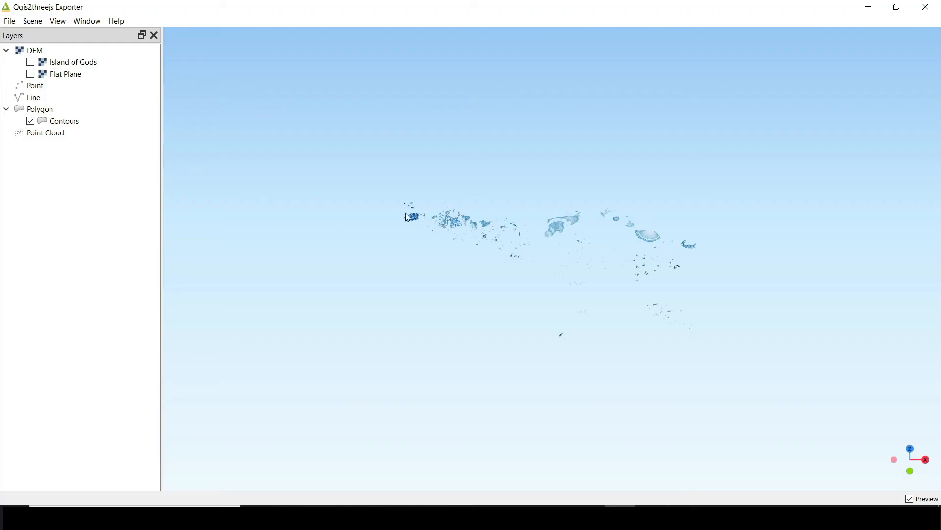
{"action": "scroll", "coordinate": [640, 260], "scroll_direction": "up", "scroll_amount": 3}
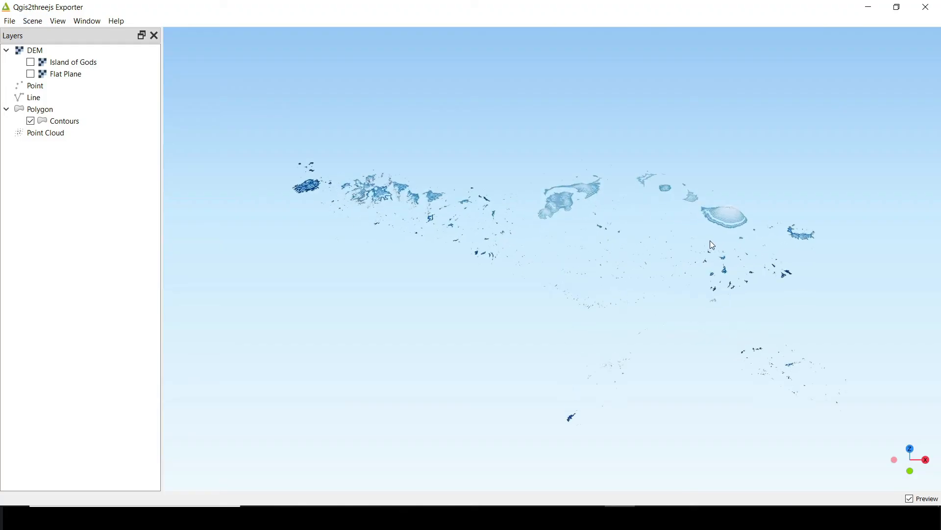
{"action": "scroll", "coordinate": [426, 216], "scroll_direction": "down", "scroll_amount": 1}
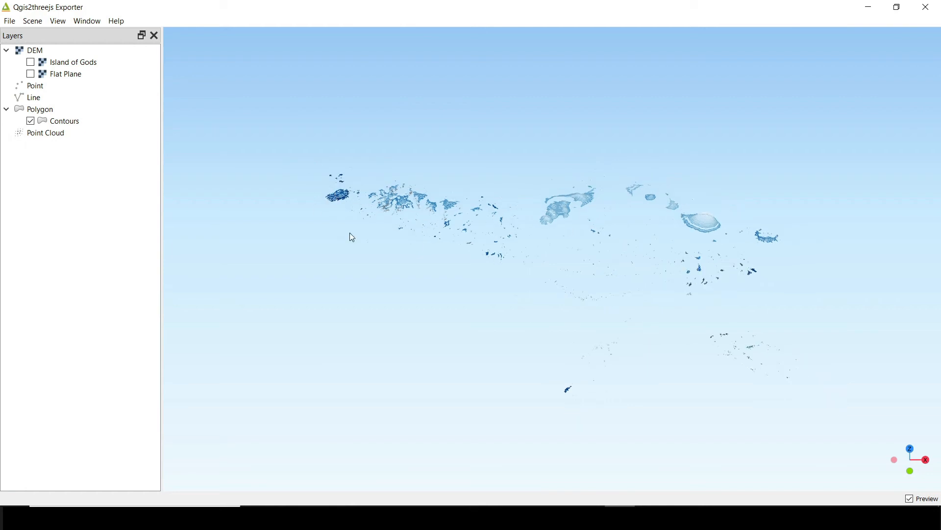
{"action": "scroll", "coordinate": [498, 309], "scroll_direction": "down", "scroll_amount": 6}
{"action": "scroll", "coordinate": [574, 310], "scroll_direction": "up", "scroll_amount": 4}
{"action": "scroll", "coordinate": [591, 301], "scroll_direction": "down", "scroll_amount": 1}
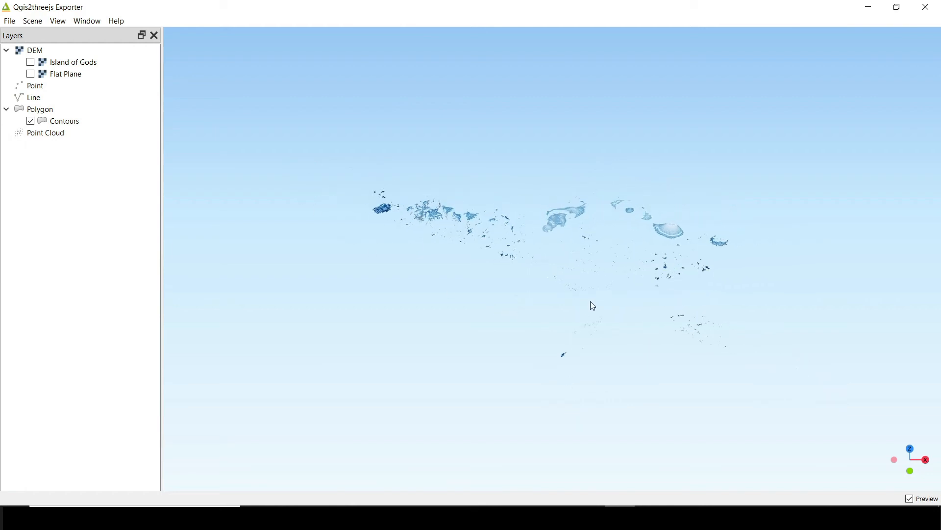
- Set the object type of the Contours layer to Extruded and accept the layer properties
{"action": "right_click", "coordinate": [67, 122]}
{"action": "left_click", "coordinate": [90, 128]}
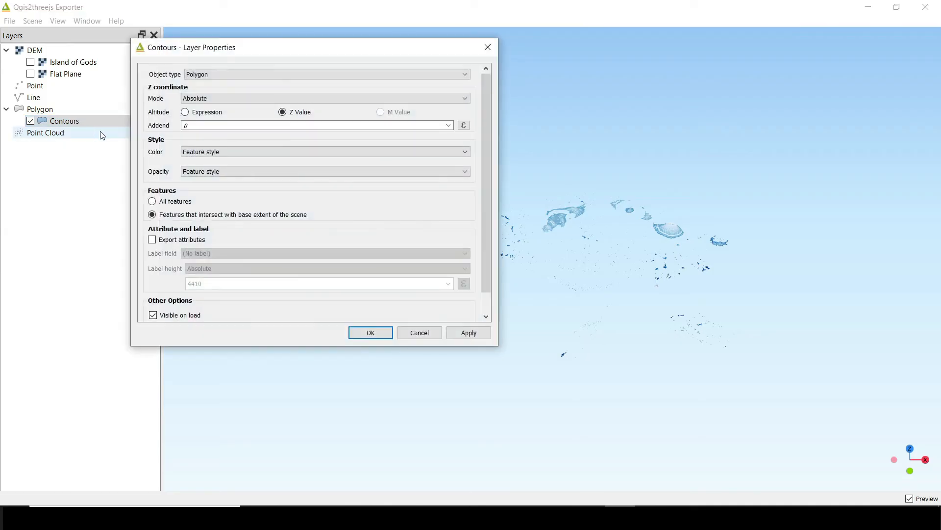
{"action": "left_click", "coordinate": [226, 76]}
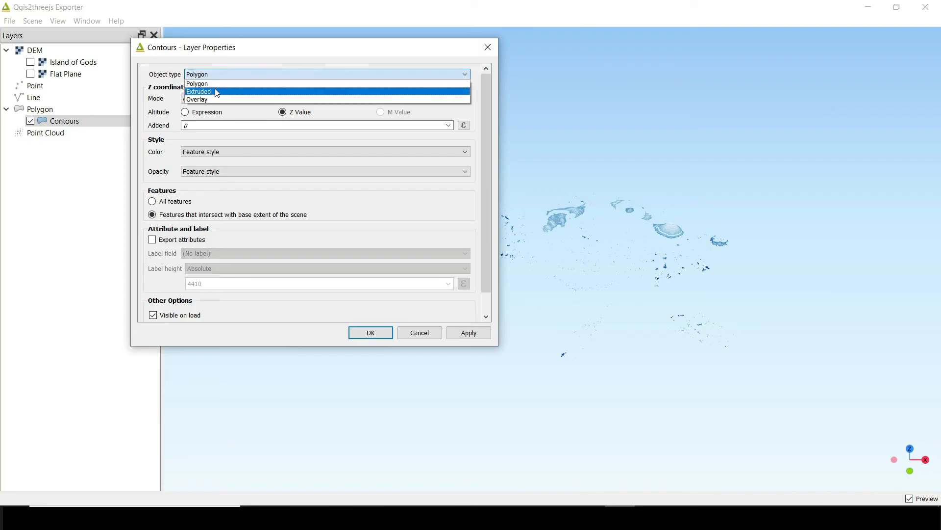
{"action": "left_click", "coordinate": [216, 91]}
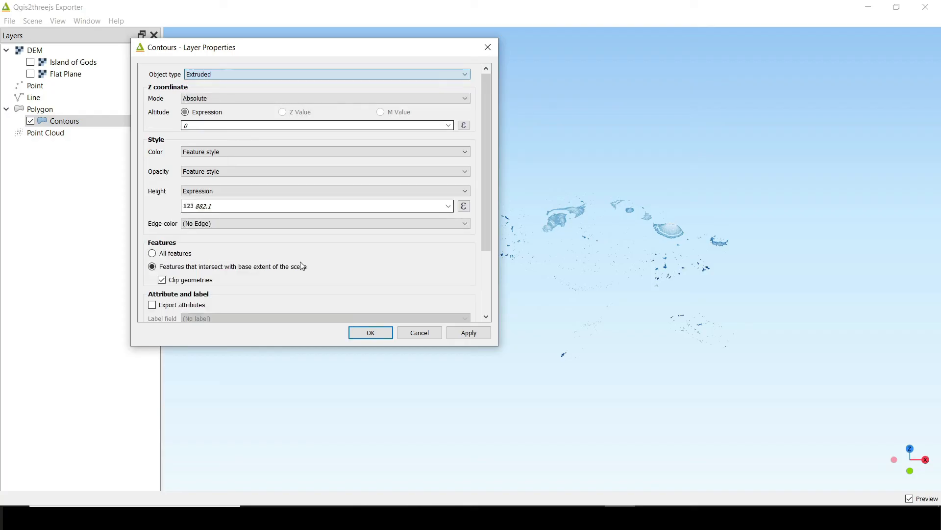
{"action": "left_click", "coordinate": [380, 336]}
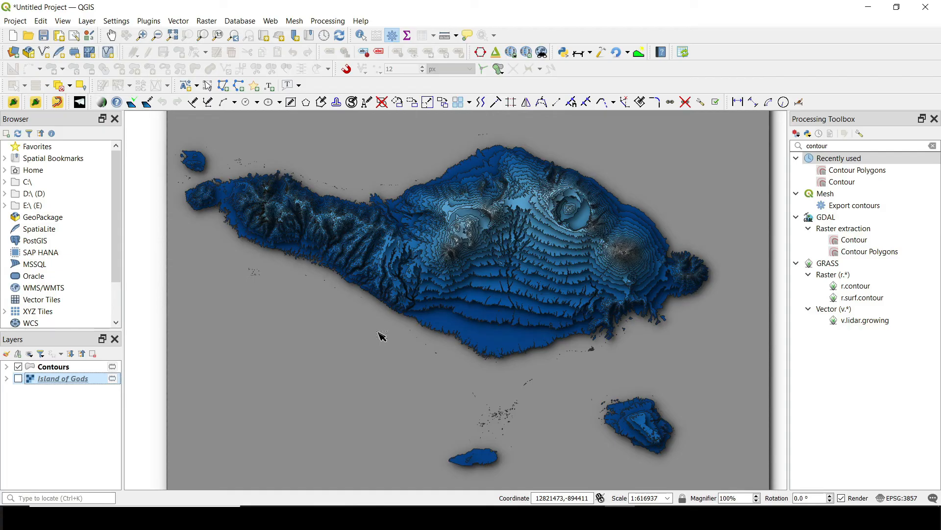
{"action": "mouse_move", "coordinate": [620, 515]}
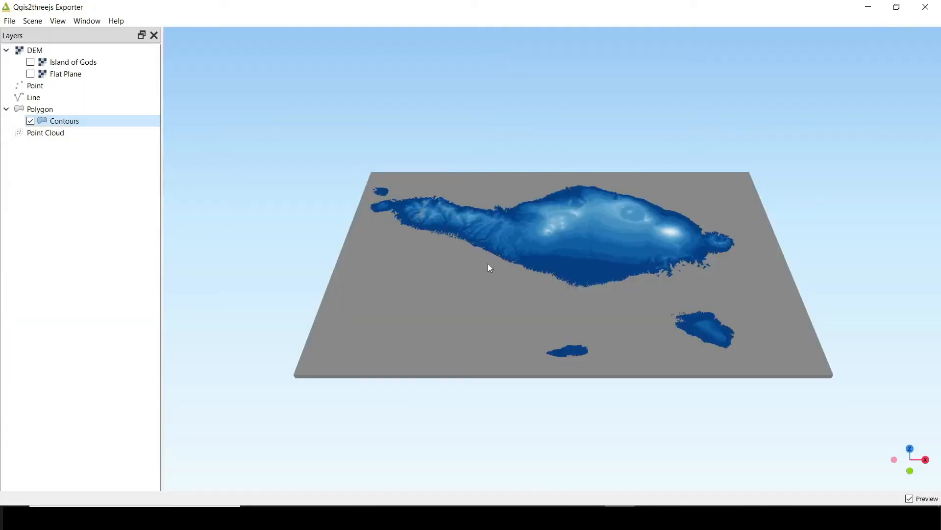
- Set the altitude expression of the extruded Contours layer to ELEV_MAX and accept the change
{"action": "left_click_drag", "start_coordinate": [641, 280], "coordinate": [628, 375]}
{"action": "scroll", "coordinate": [629, 375], "scroll_direction": "up", "scroll_amount": 5}
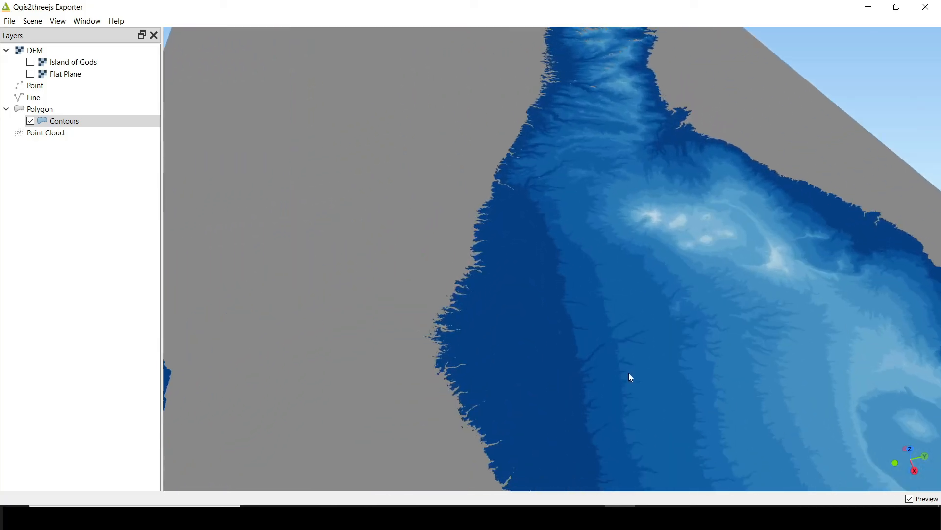
{"action": "scroll", "coordinate": [629, 373], "scroll_direction": "down", "scroll_amount": 11}
{"action": "left_click_drag", "start_coordinate": [698, 389], "coordinate": [750, 329]}
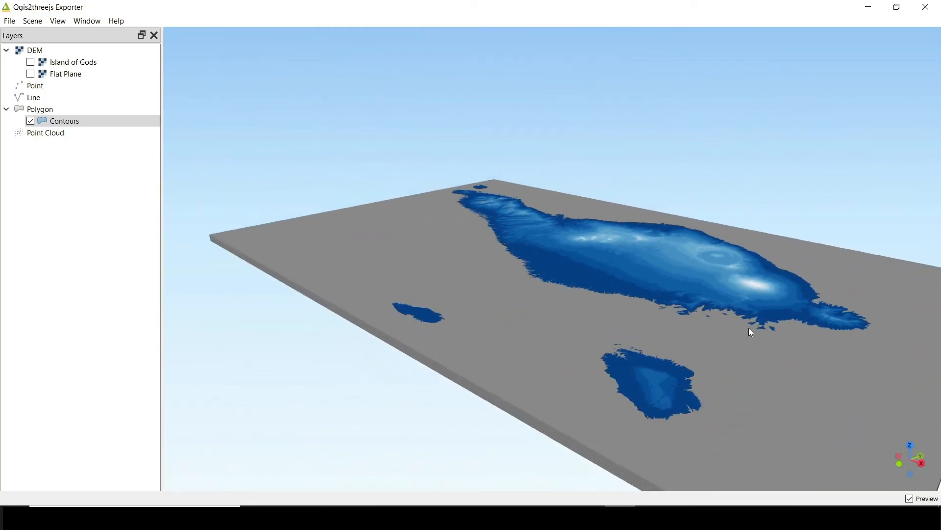
{"action": "right_click", "coordinate": [64, 119]}
{"action": "left_click", "coordinate": [86, 126]}
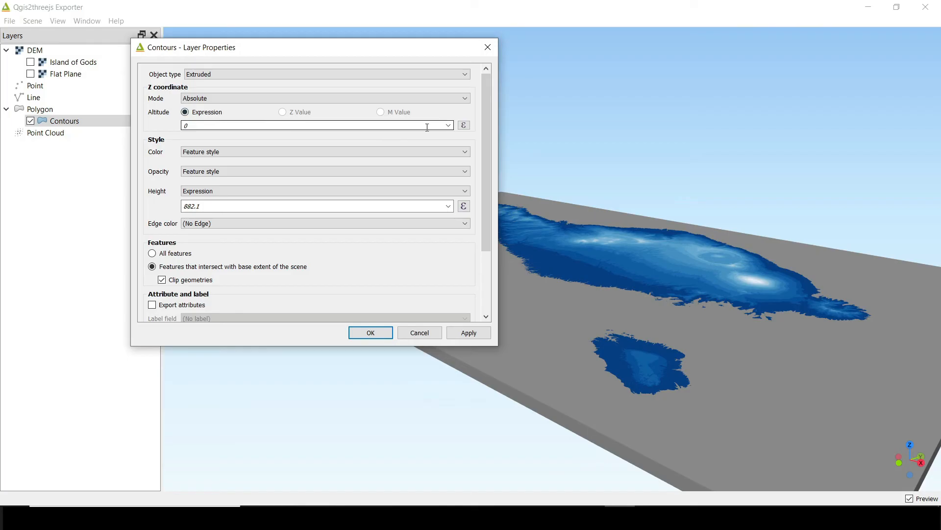
{"action": "left_click", "coordinate": [448, 125]}
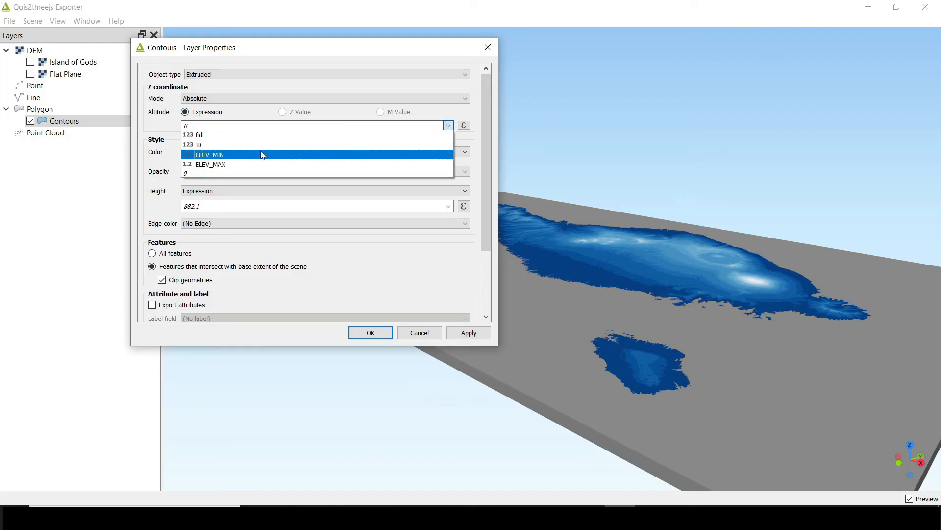
{"action": "left_click", "coordinate": [210, 164]}
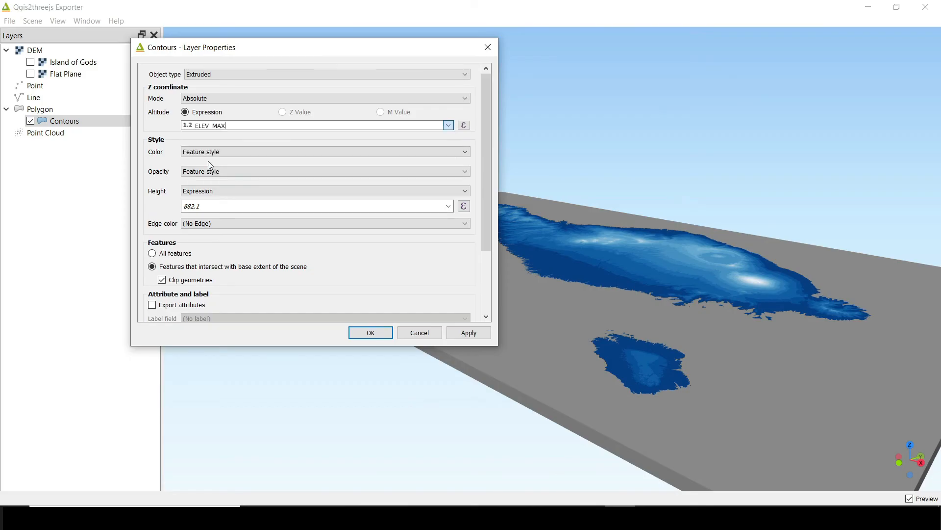
{"action": "left_click", "coordinate": [377, 334]}
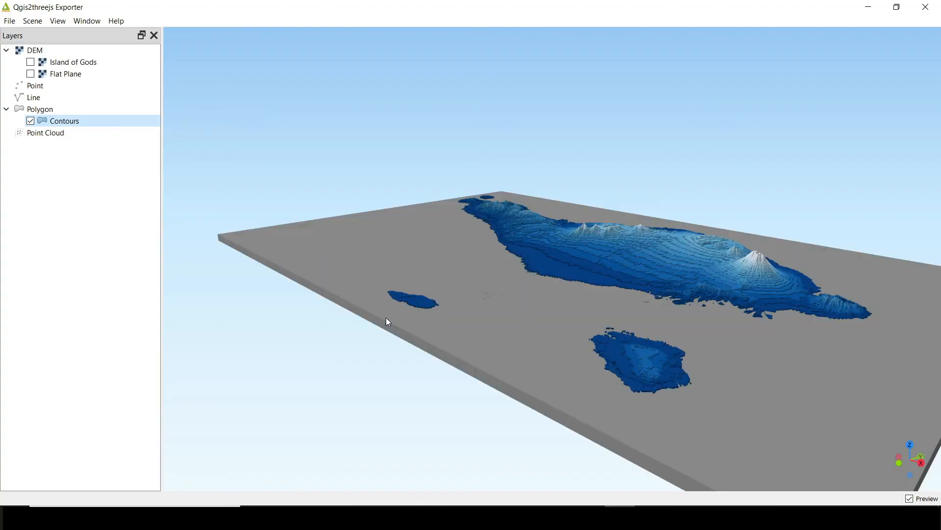
- Set the 3D scene's vertical exaggeration to 3, view the raised contours from a lower angle and close the Exporter
{"action": "scroll", "coordinate": [669, 316], "scroll_direction": "up", "scroll_amount": 3}
{"action": "left_click_drag", "start_coordinate": [659, 304], "coordinate": [510, 323]}
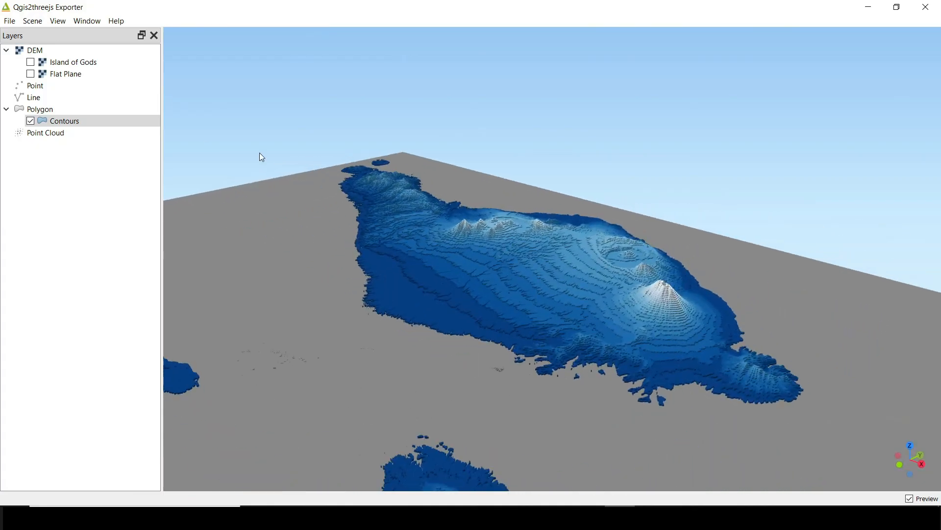
{"action": "left_click", "coordinate": [33, 23]}
{"action": "left_click", "coordinate": [51, 34]}
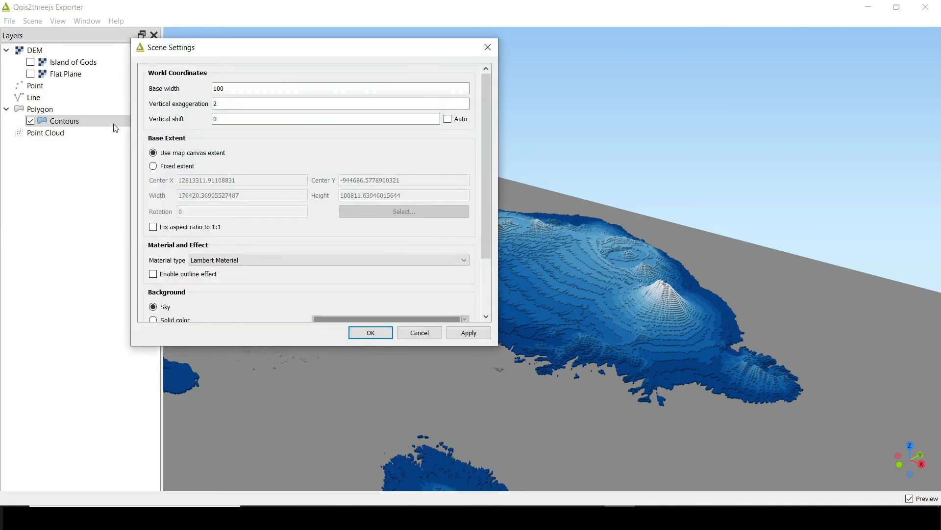
{"action": "double_click", "coordinate": [231, 103]}
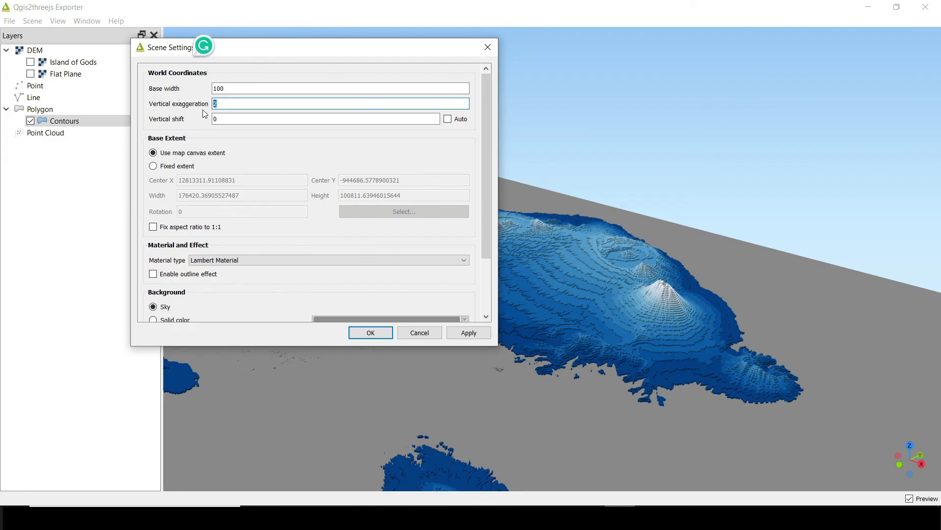
{"action": "type", "text": "3"}
{"action": "left_click", "coordinate": [370, 333]}
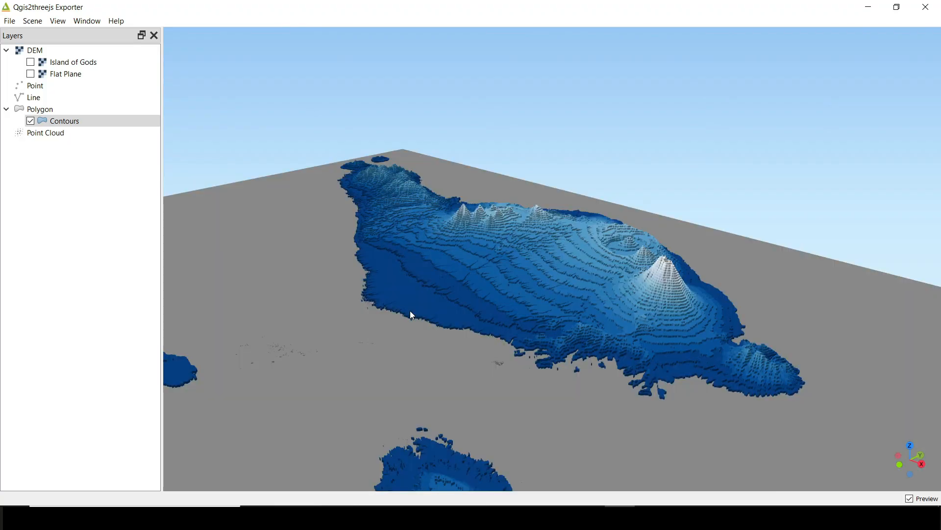
{"action": "left_click_drag", "start_coordinate": [412, 314], "coordinate": [536, 309]}
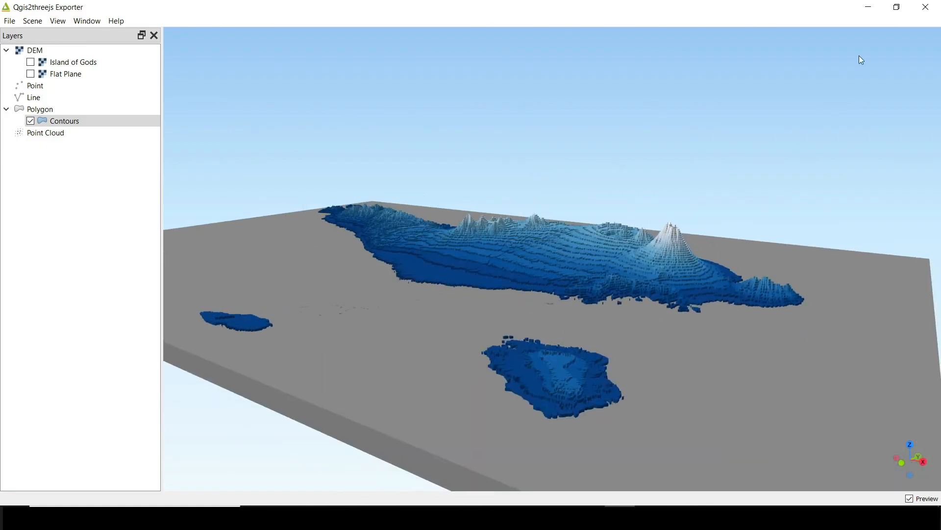
{"action": "left_click", "coordinate": [925, 7]}
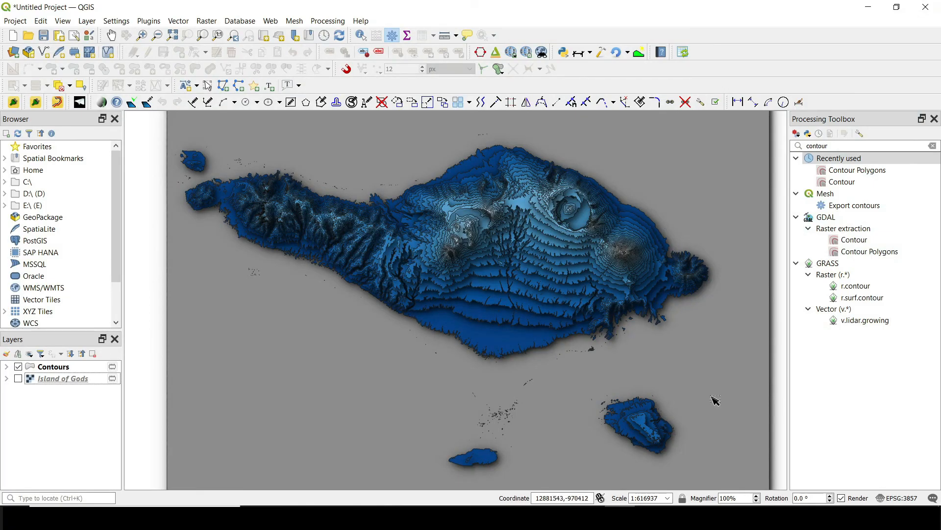
- Examine the project CRS choices WGS 84 / Pseudo-Mercator (EPSG:3857) and WGS 84 (EPSG:4326), plus the map coordinate display
{"action": "left_click", "coordinate": [893, 496]}
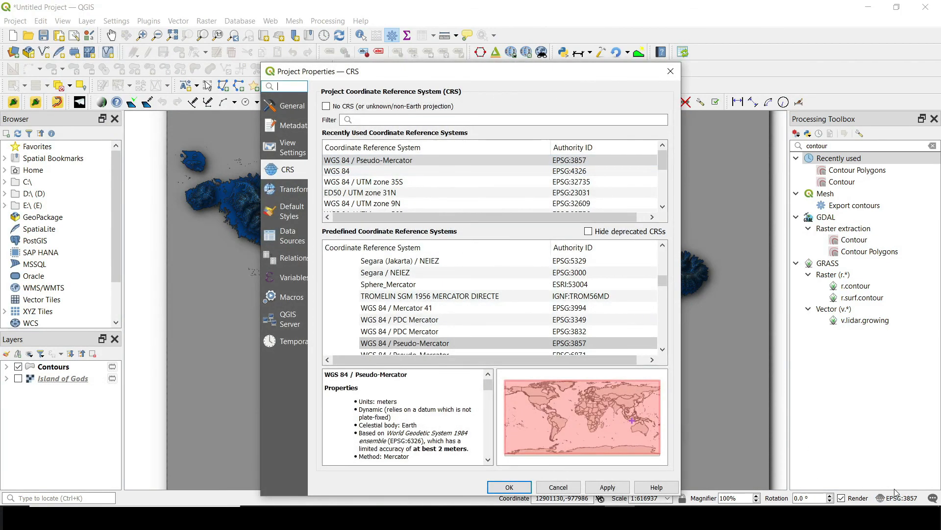
{"action": "left_click", "coordinate": [378, 172]}
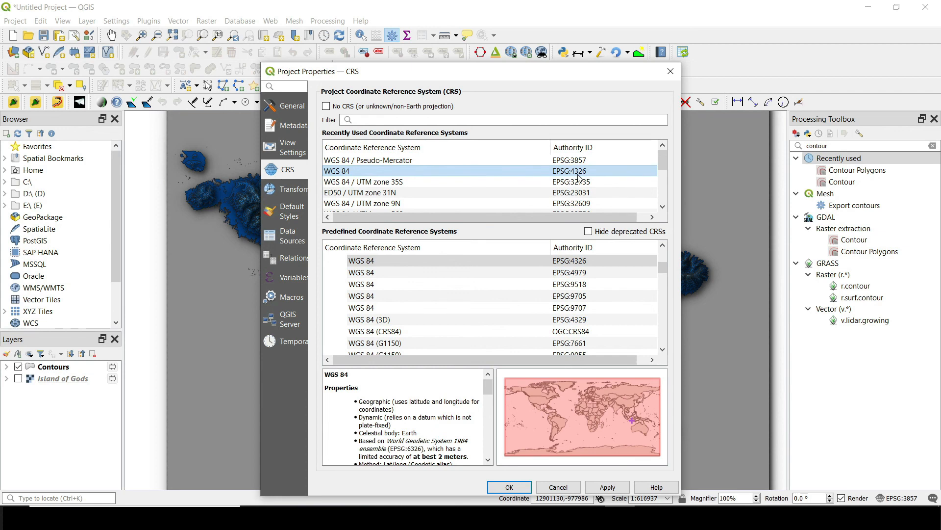
{"action": "left_click", "coordinate": [670, 72]}
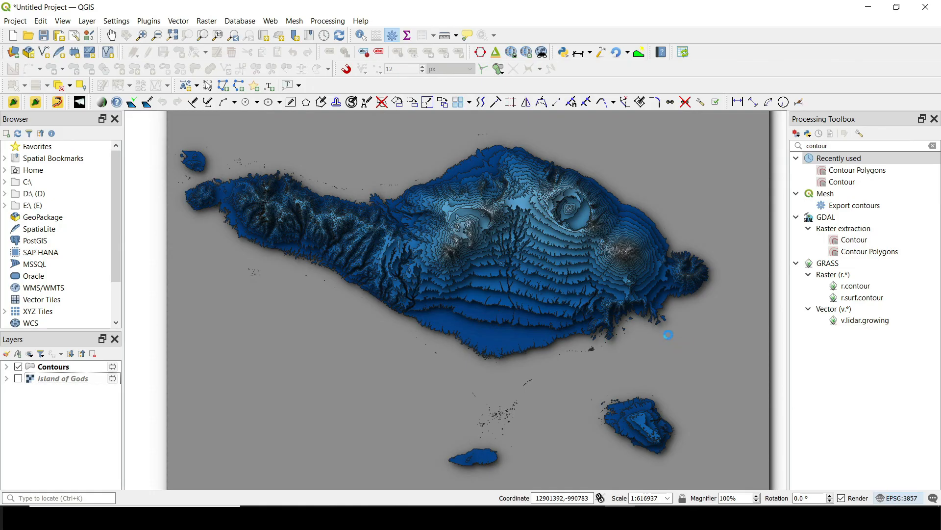
{"action": "left_click", "coordinate": [895, 500]}
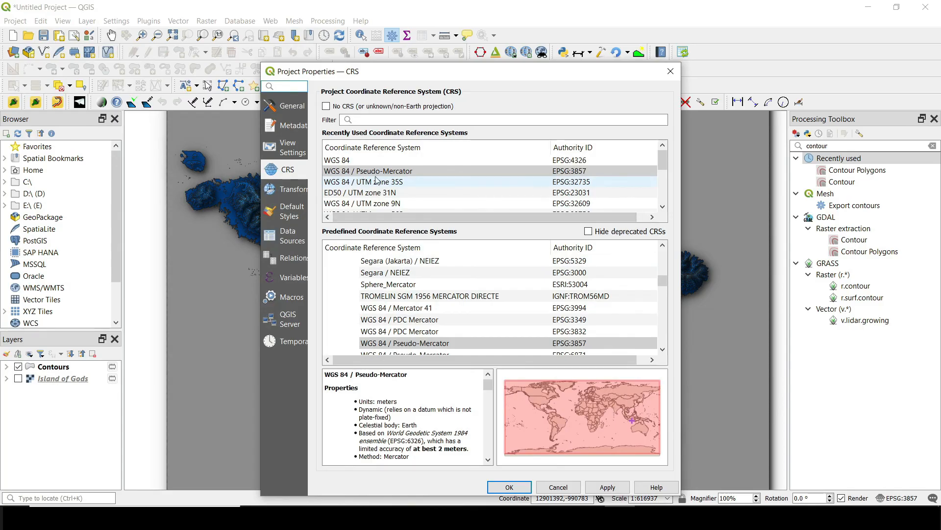
{"action": "left_click", "coordinate": [670, 72]}
{"action": "left_click_drag", "start_coordinate": [536, 497], "coordinate": [566, 498]}
{"action": "left_click", "coordinate": [572, 498]}
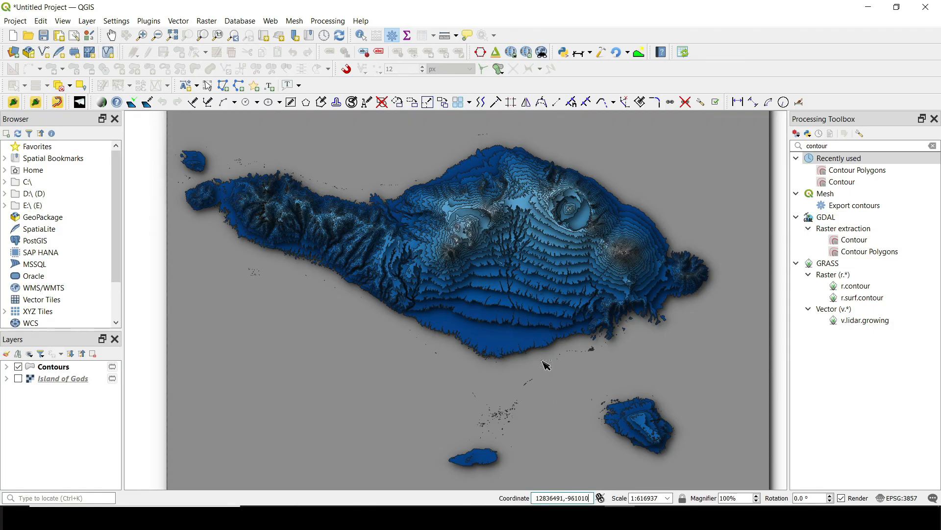